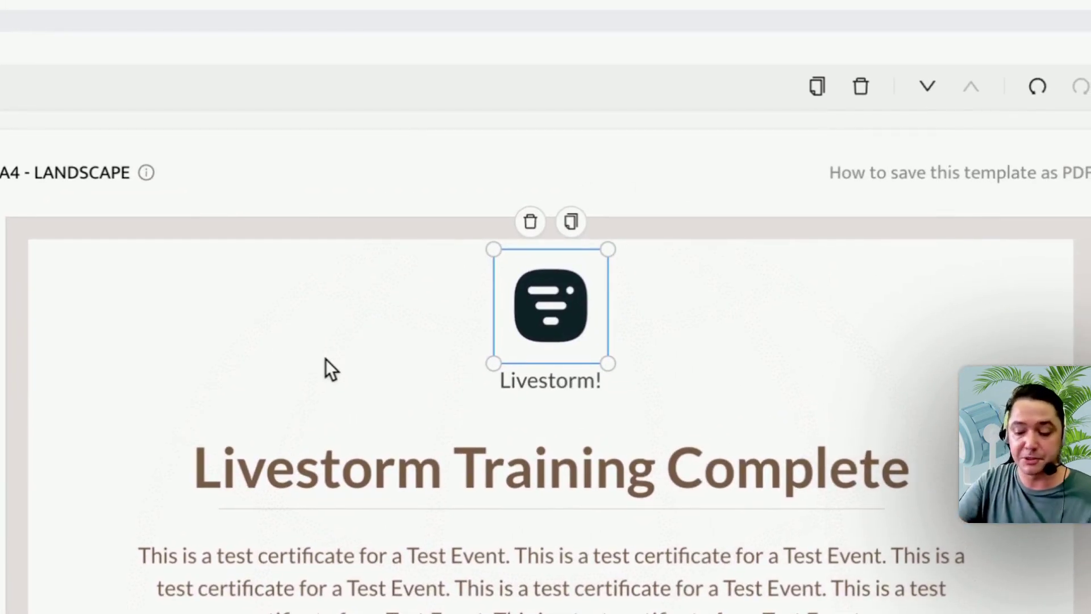
Inspect the title and body text boxes of the Livestorm Training Complete certificate design.
{"action": "left_click", "coordinate": [282, 484]}
{"action": "left_click", "coordinate": [388, 611]}
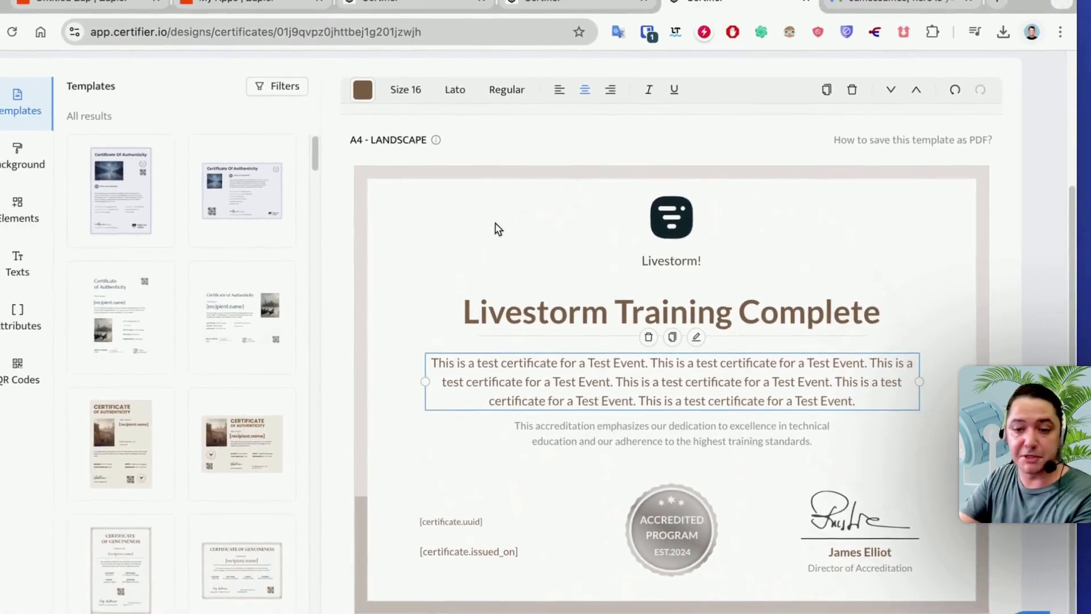
{"action": "scroll", "coordinate": [755, 275], "scroll_direction": "up", "scroll_amount": 3}
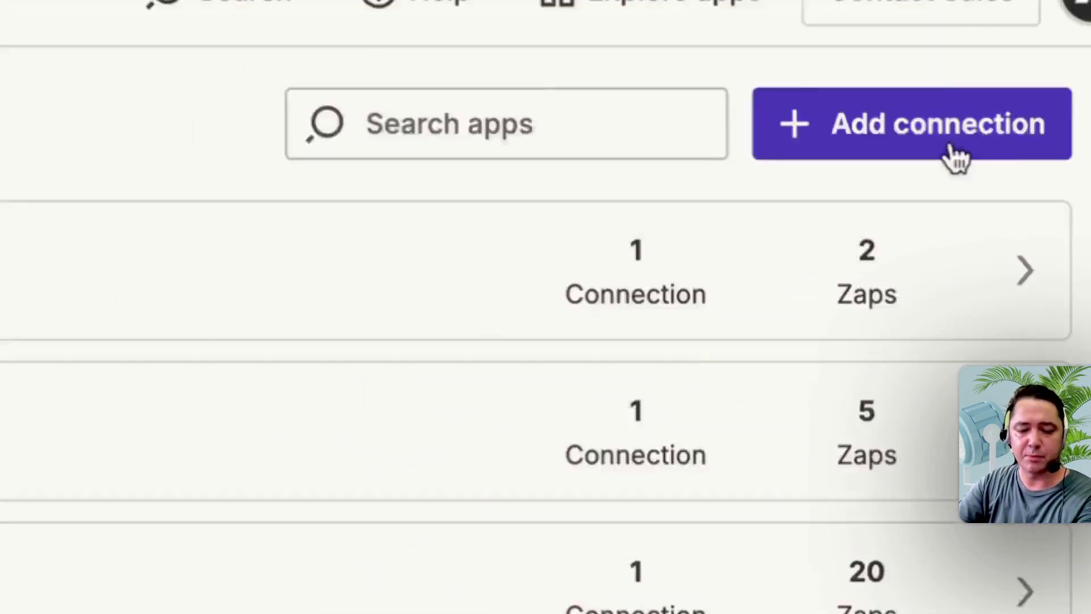
Add a new Certifier connection in Zapier and follow its access-token settings link to Certifier.
{"action": "left_click", "coordinate": [952, 149]}
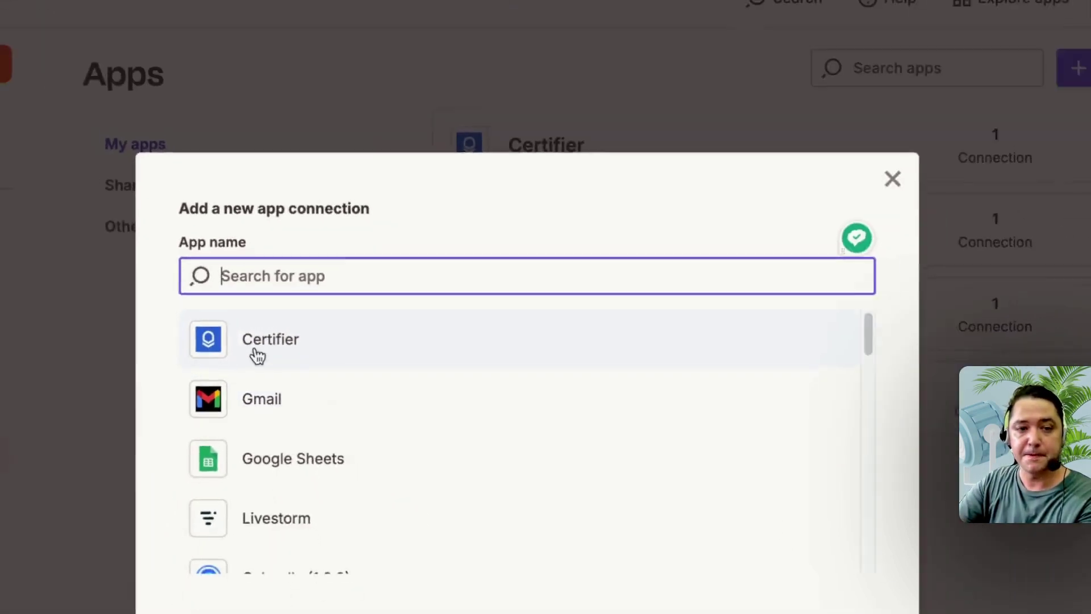
{"action": "left_click", "coordinate": [188, 265]}
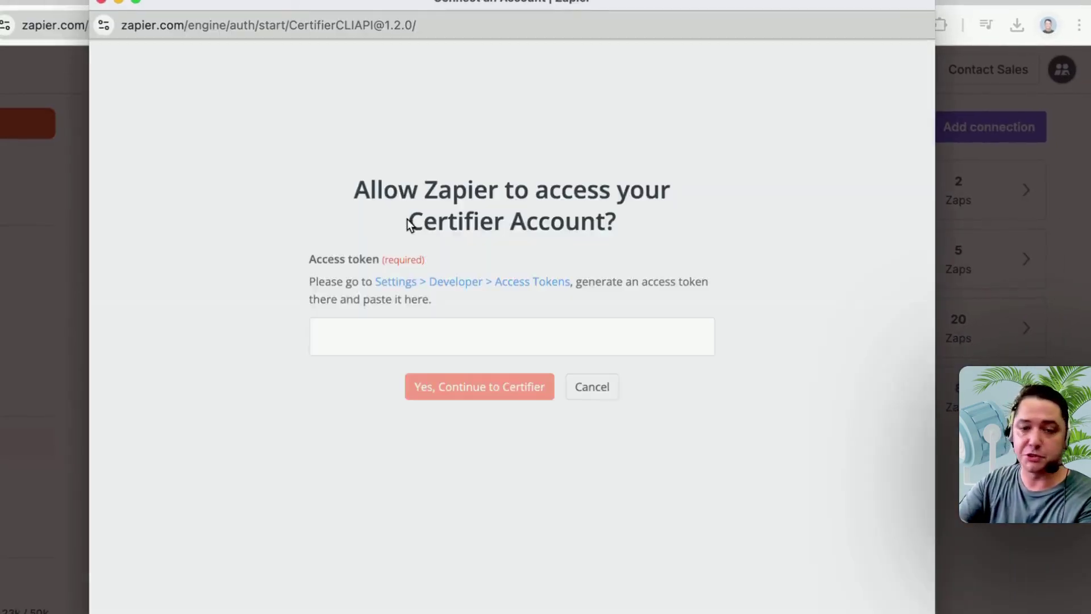
{"action": "mouse_move", "coordinate": [289, 2]}
{"action": "left_mouse_down"}
{"action": "mouse_move", "coordinate": [267, 3]}
{"action": "mouse_move", "coordinate": [289, 2]}
{"action": "left_mouse_up"}
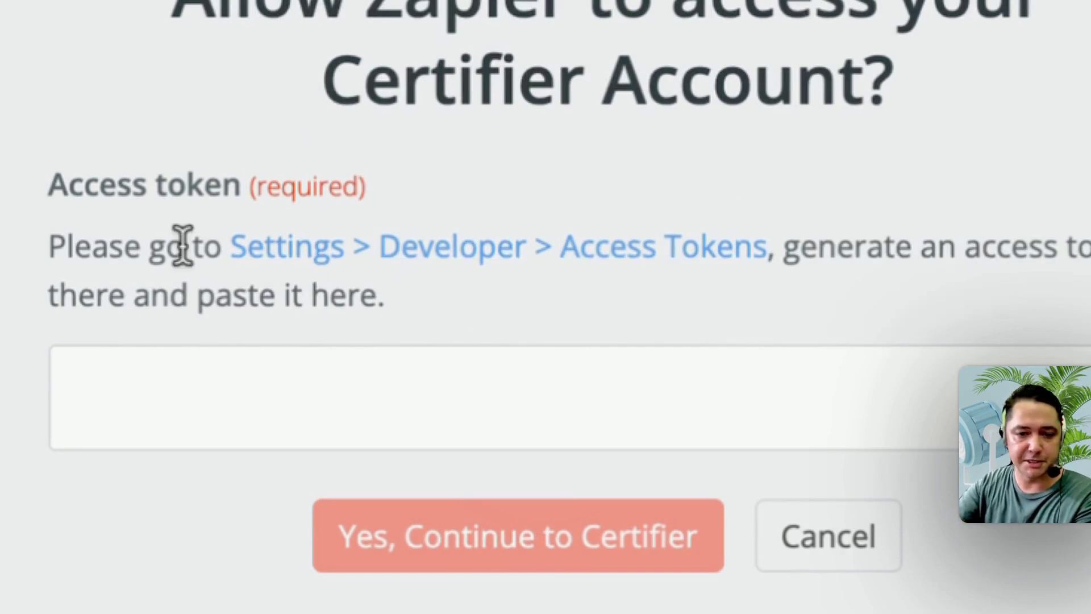
{"action": "left_click", "coordinate": [496, 262]}
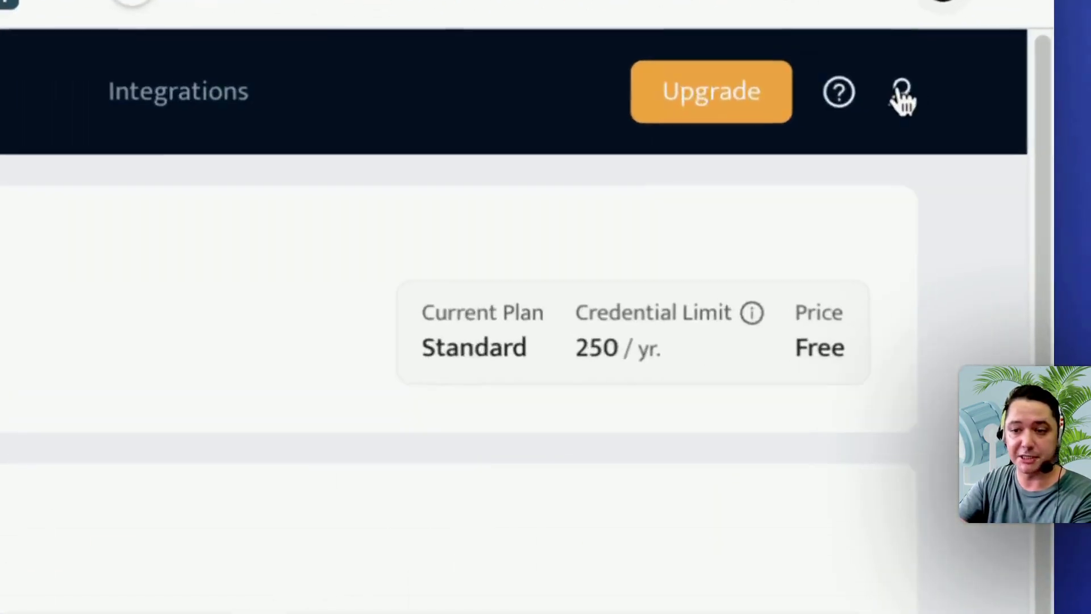
Go to Certifier's Settings > Developers > Access Tokens page.
{"action": "left_click", "coordinate": [909, 94]}
{"action": "left_click", "coordinate": [676, 388]}
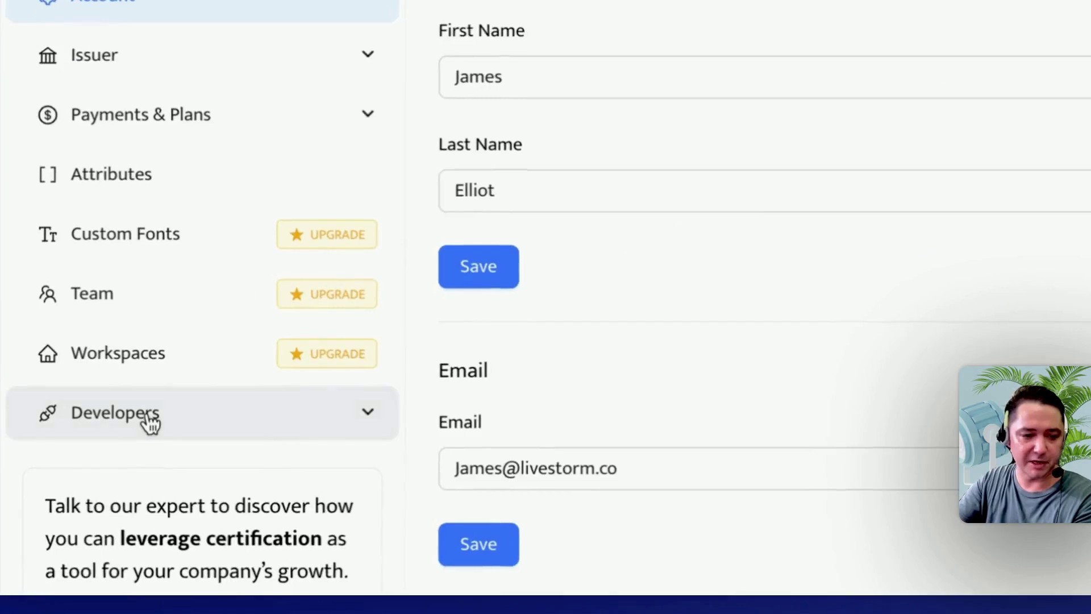
{"action": "left_click", "coordinate": [112, 500]}
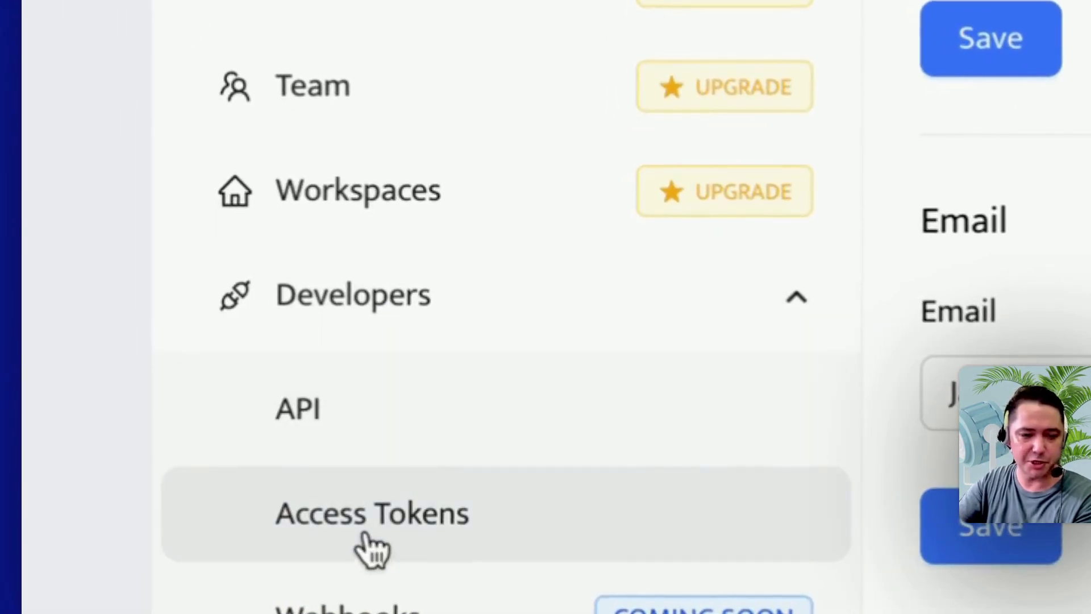
{"action": "left_click", "coordinate": [366, 540]}
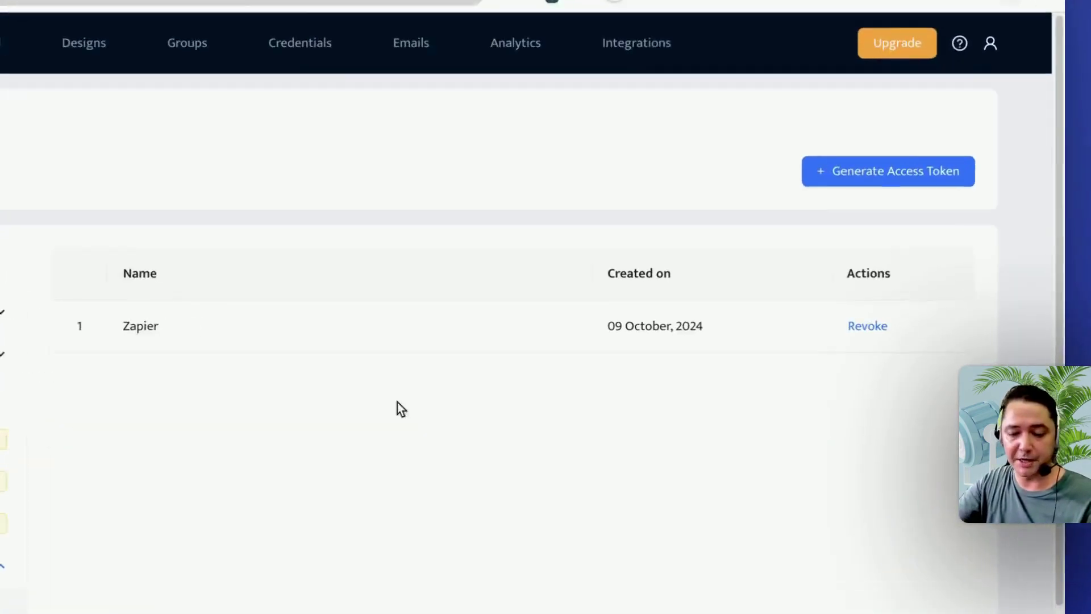
Generate an access token named 'Livestorm', then reveal and select its value.
{"action": "left_click", "coordinate": [726, 201]}
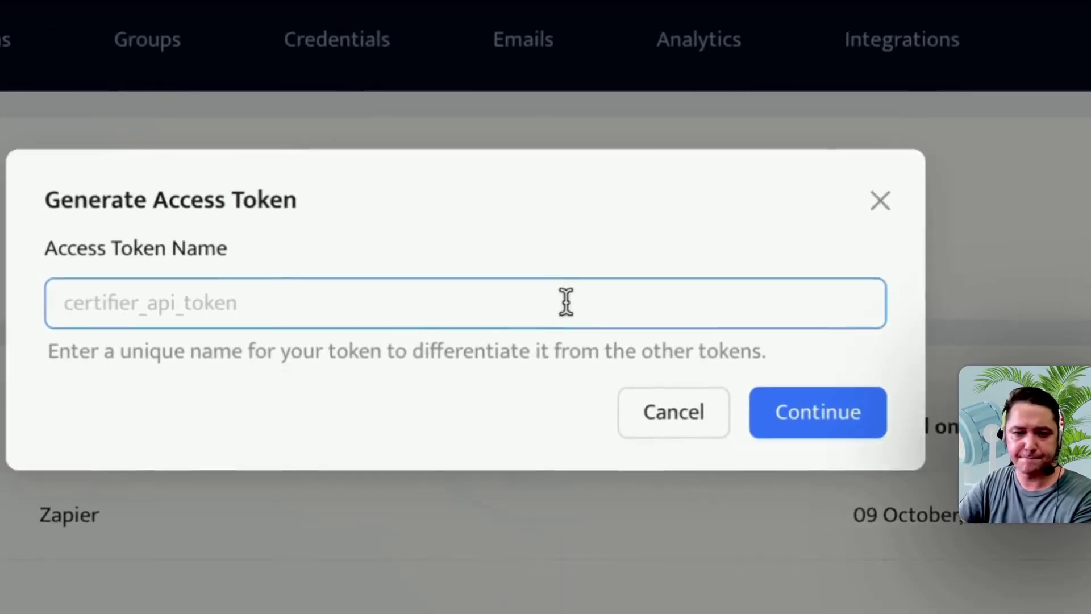
{"action": "left_click", "coordinate": [566, 302]}
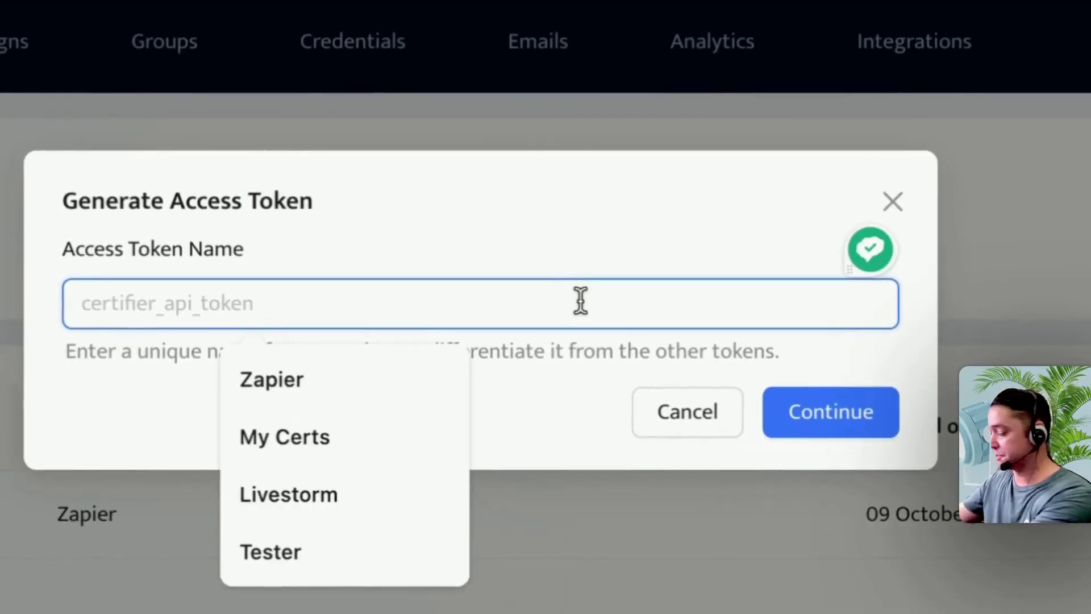
{"action": "type", "text": "Livestorm 2"}
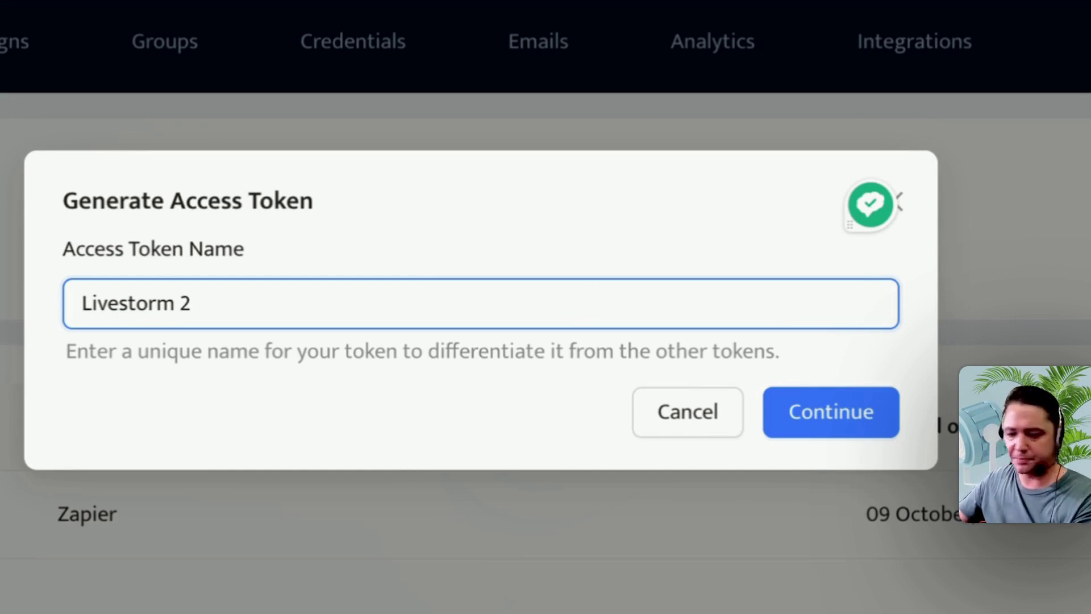
{"action": "key", "text": "Return"}
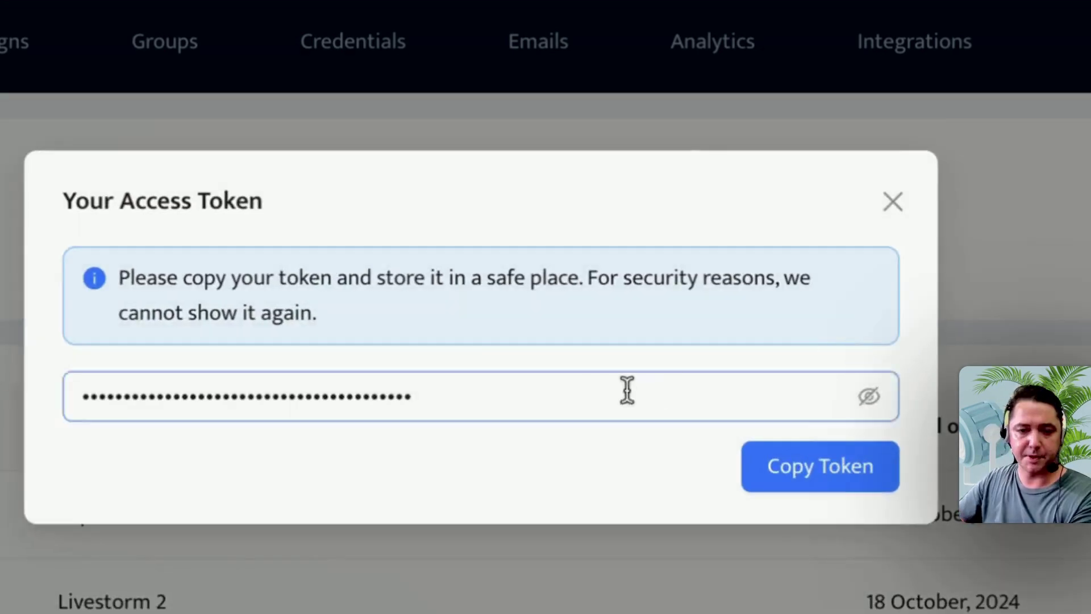
{"action": "left_click", "coordinate": [870, 398]}
{"action": "double_click", "coordinate": [531, 410]}
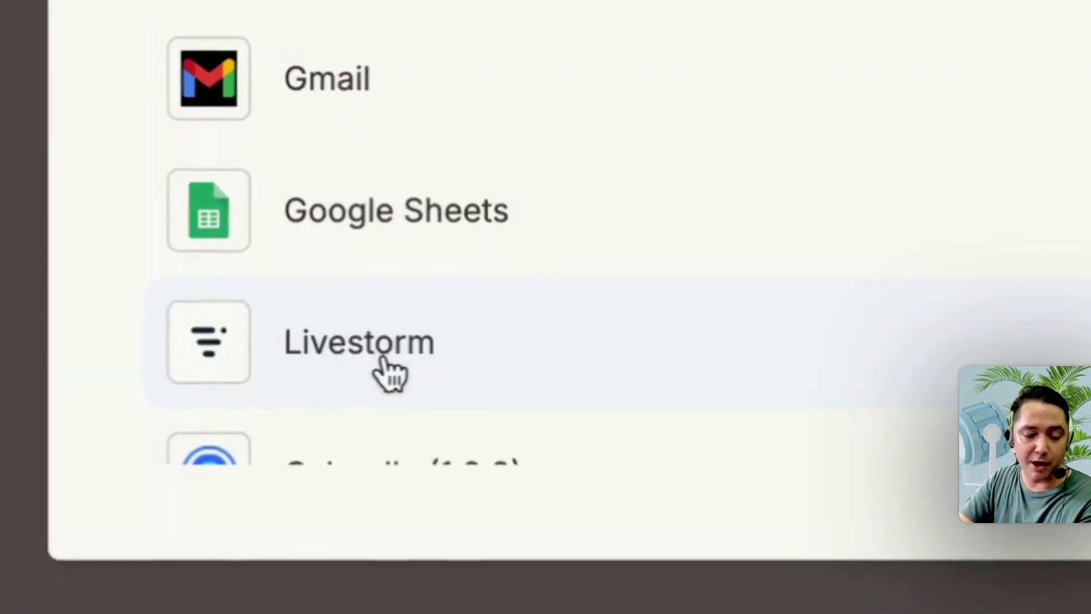
Bring up the Livestorm account connection prompt, then close it.
{"action": "left_click", "coordinate": [391, 374]}
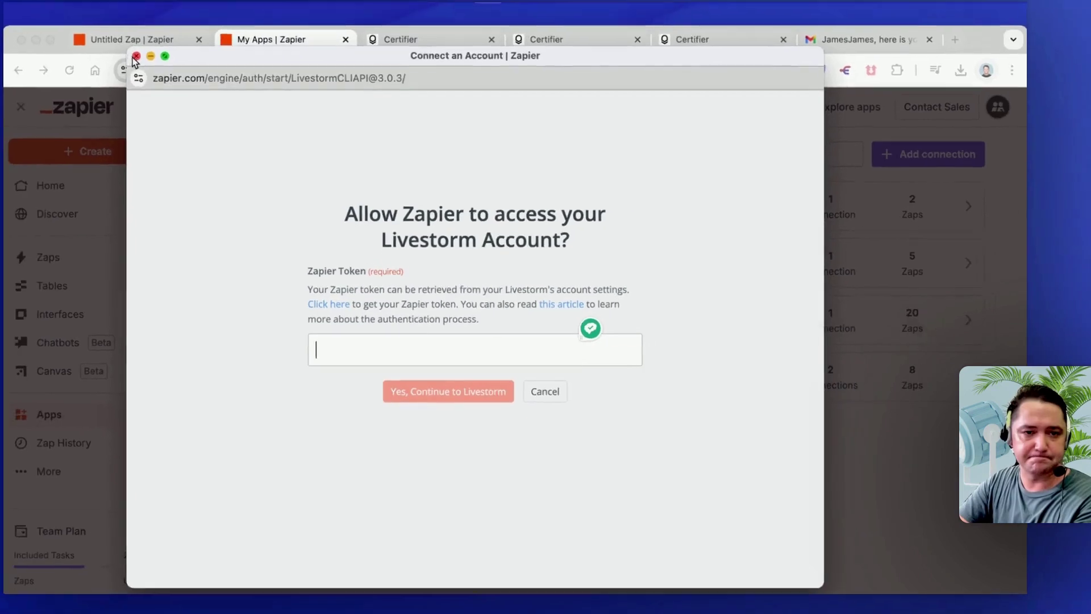
{"action": "left_click", "coordinate": [91, 4]}
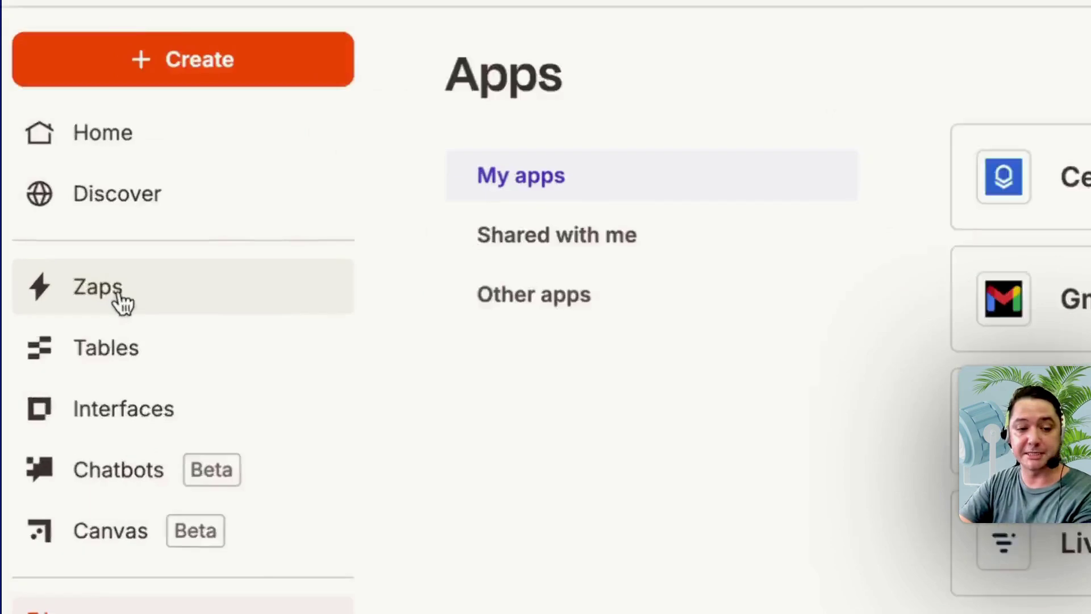
Create a new Zap from the Zaps list and pick Livestorm as its trigger app.
{"action": "left_click", "coordinate": [5, 266]}
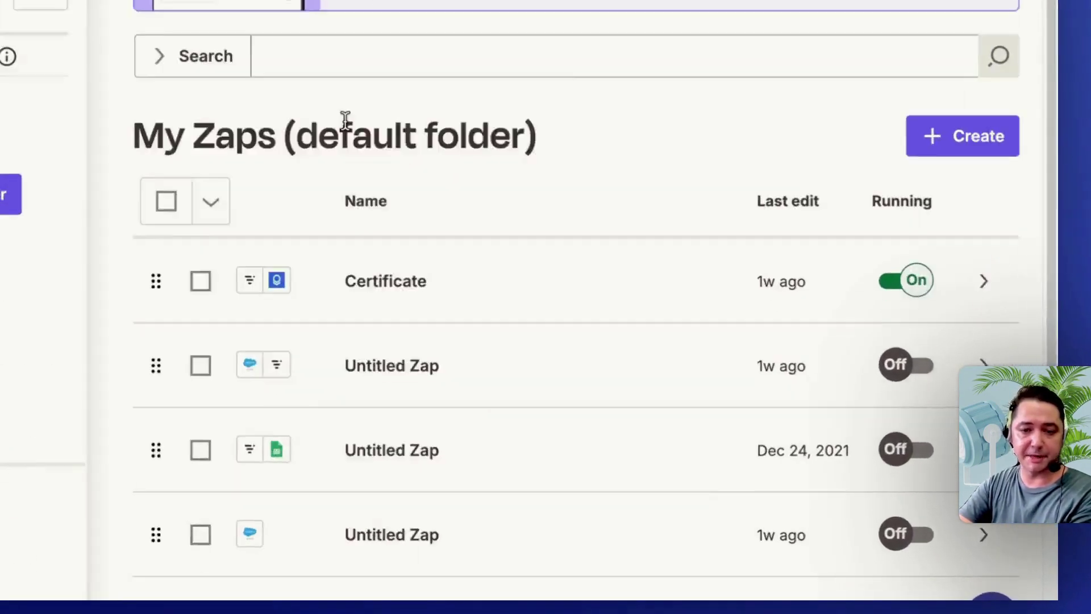
{"action": "left_click", "coordinate": [992, 142]}
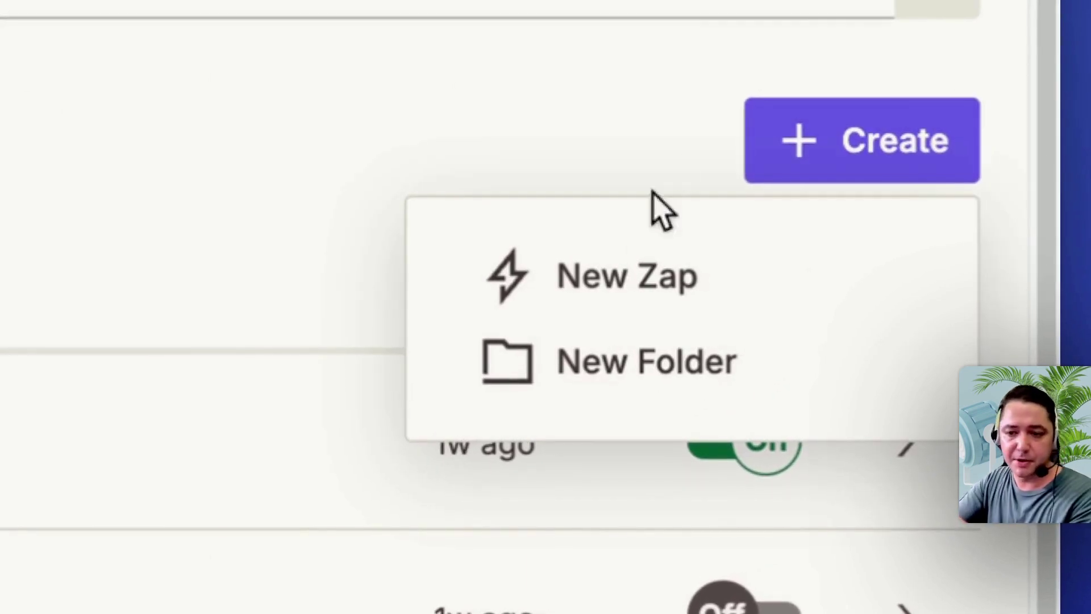
{"action": "left_click", "coordinate": [604, 271]}
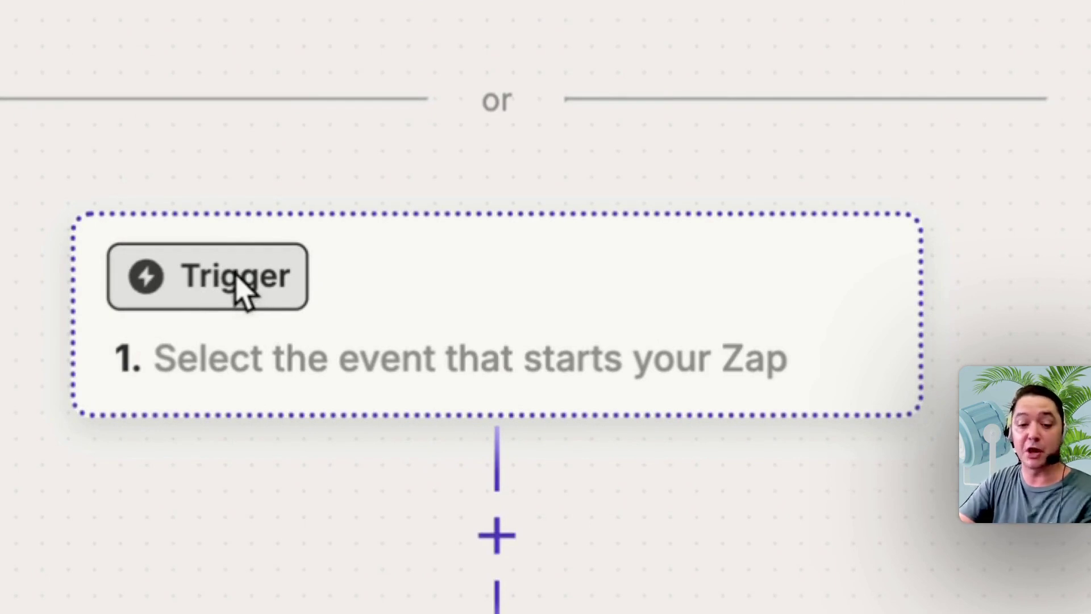
{"action": "left_click", "coordinate": [233, 280]}
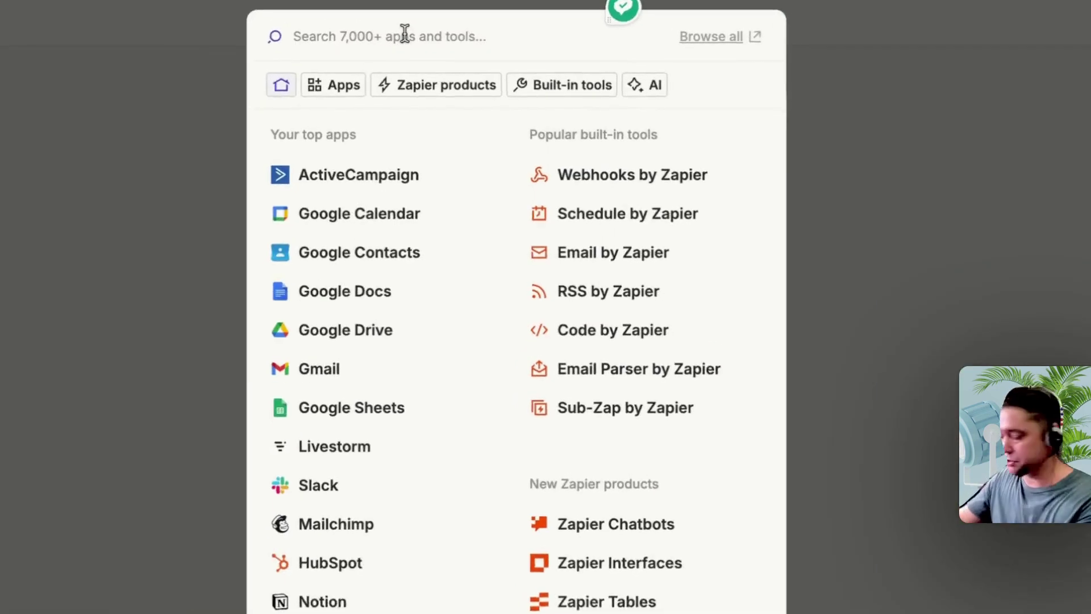
{"action": "type", "text": "livestorm"}
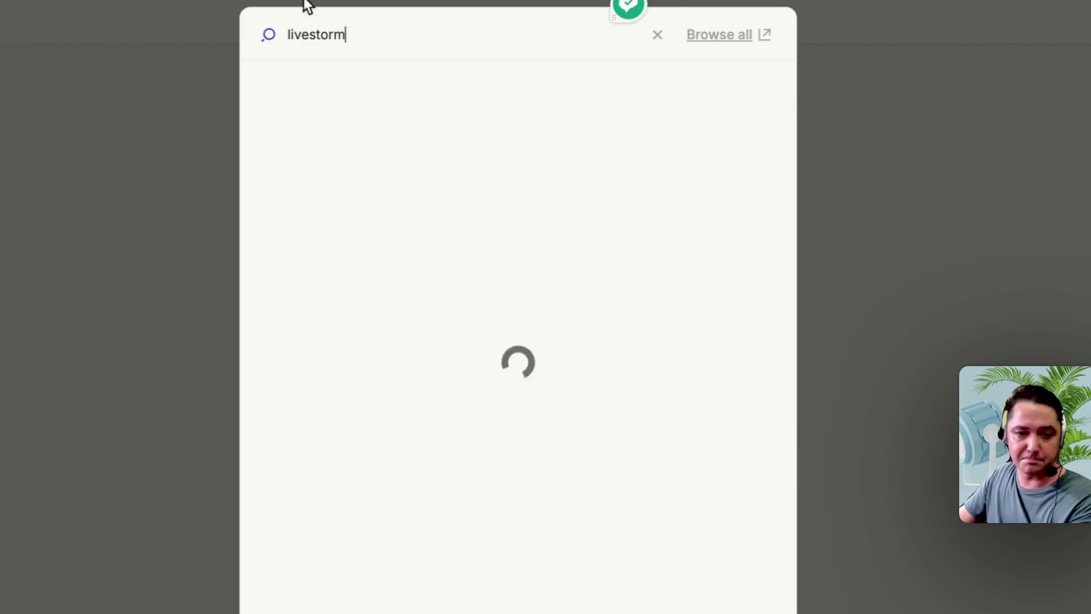
{"action": "left_click", "coordinate": [337, 133]}
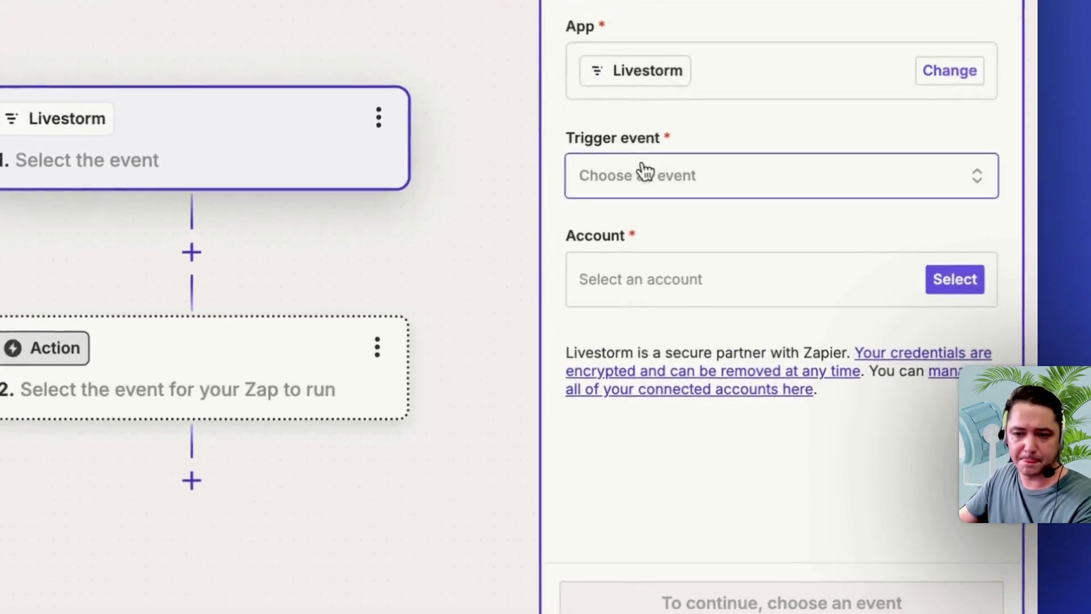
Set the trigger event to Registrant Attended with the Test Livestorm account, then continue.
{"action": "left_click", "coordinate": [630, 181]}
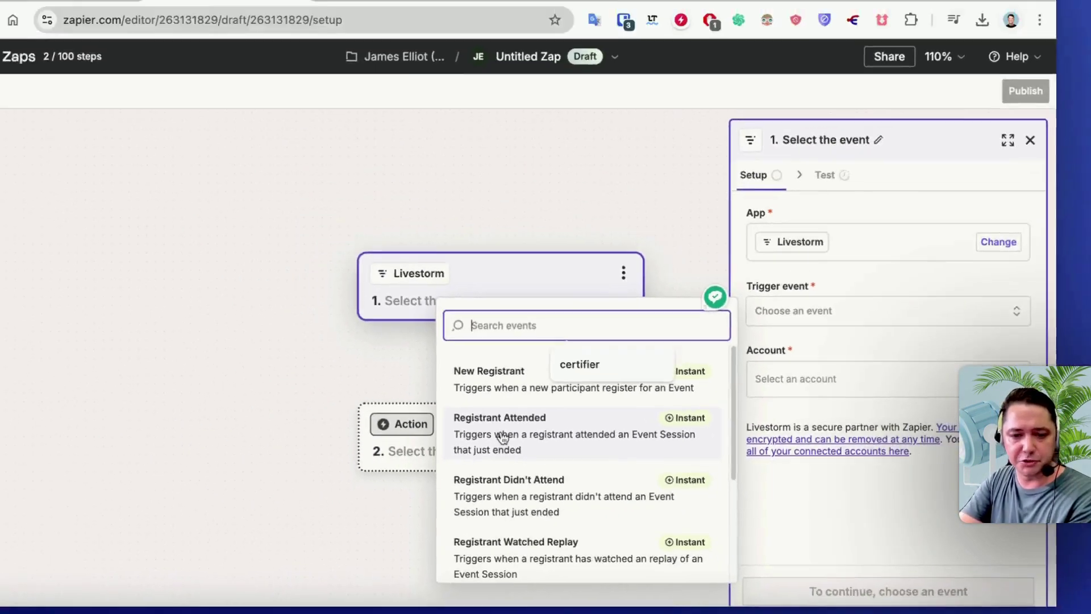
{"action": "left_click", "coordinate": [179, 400]}
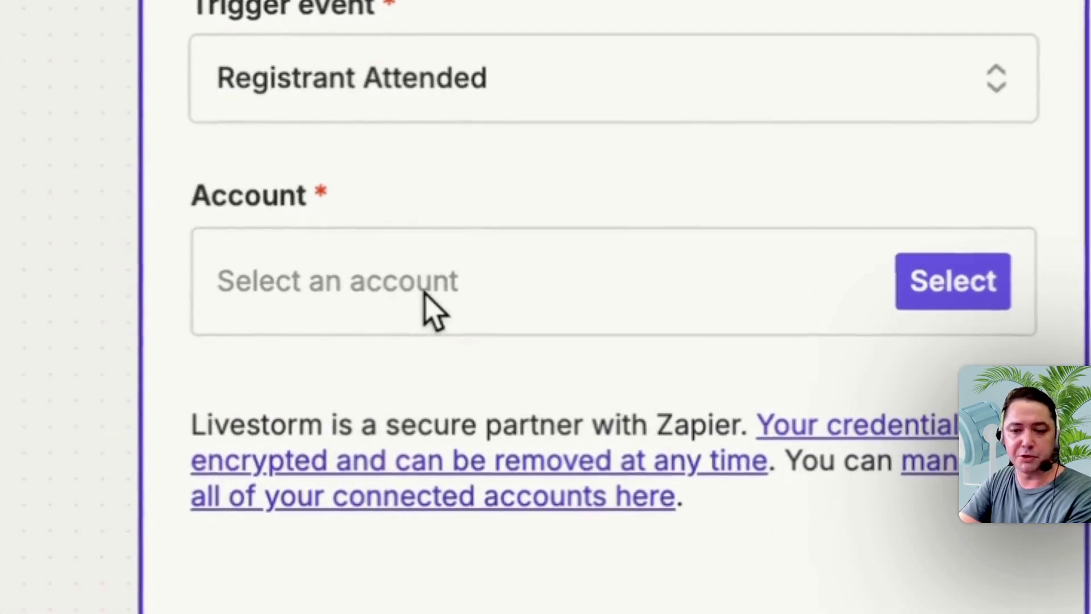
{"action": "left_click", "coordinate": [403, 281]}
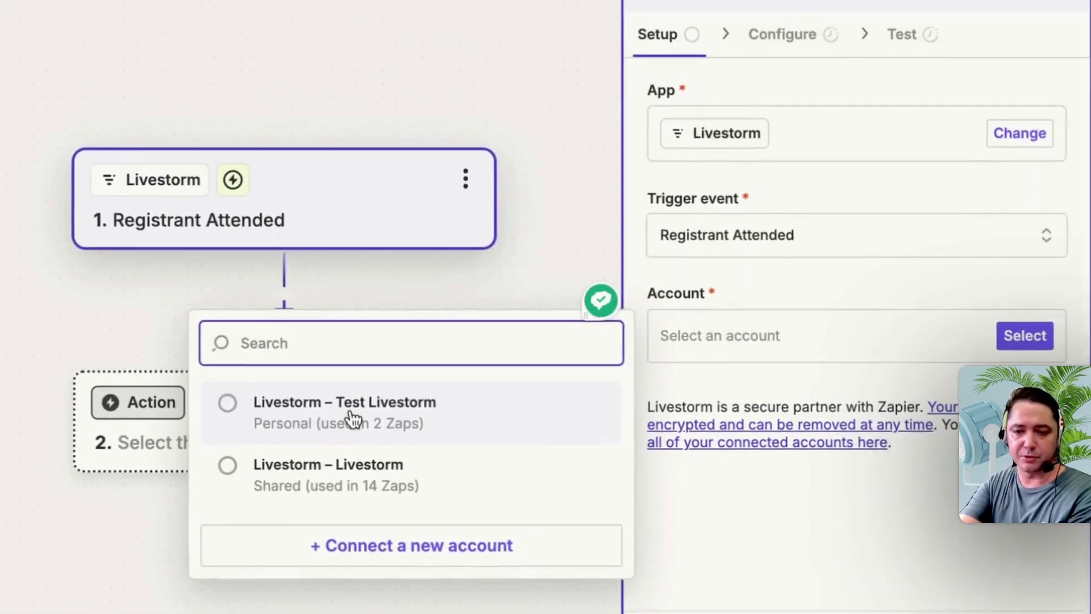
{"action": "left_click", "coordinate": [392, 230]}
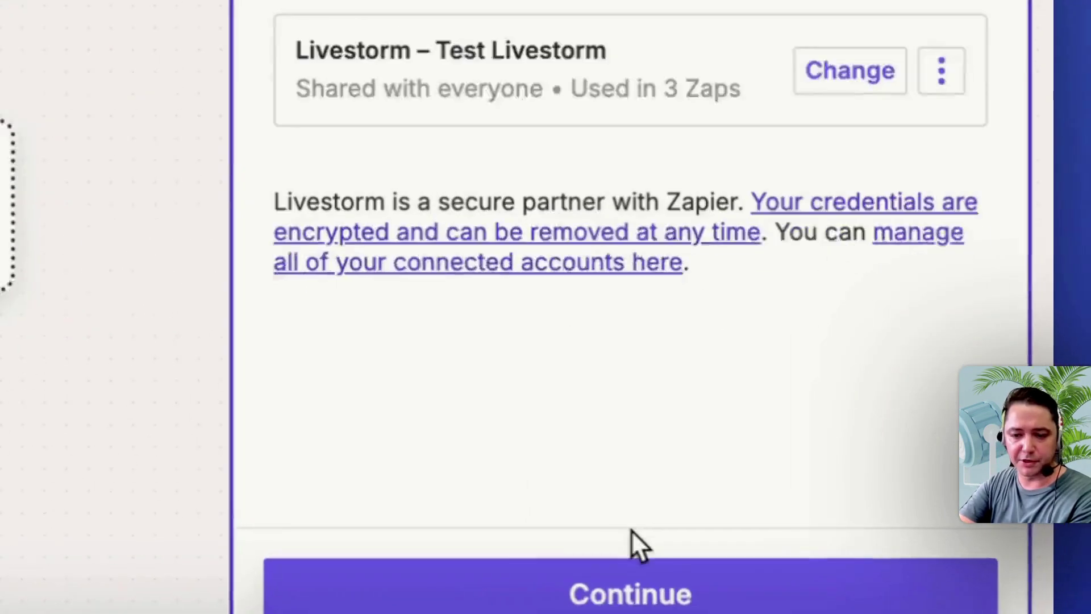
{"action": "left_click", "coordinate": [633, 572]}
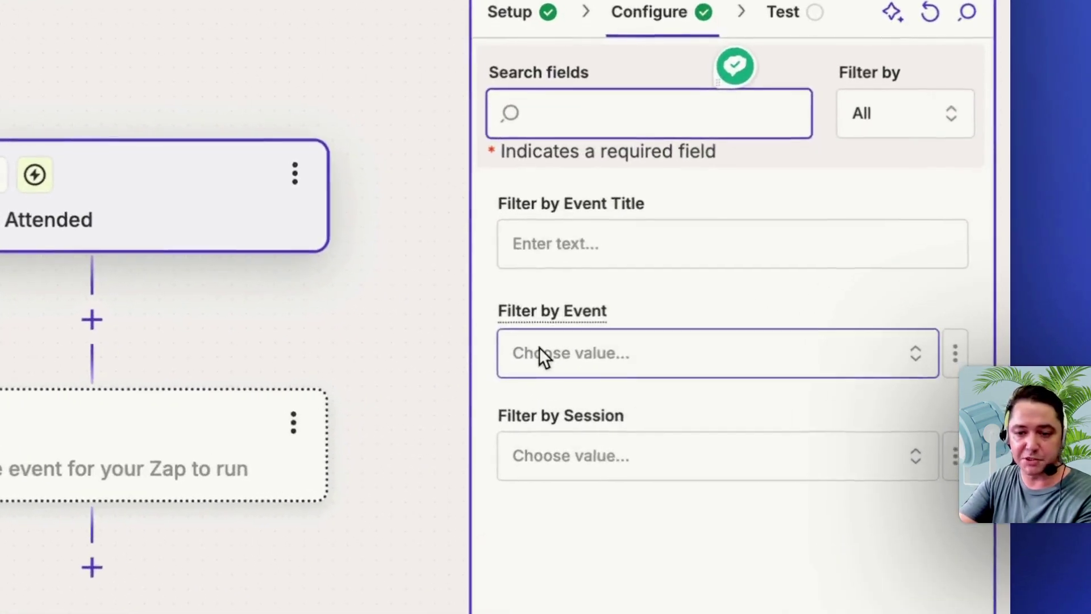
Filter the Livestorm trigger to the James Test event.
{"action": "left_click", "coordinate": [540, 352]}
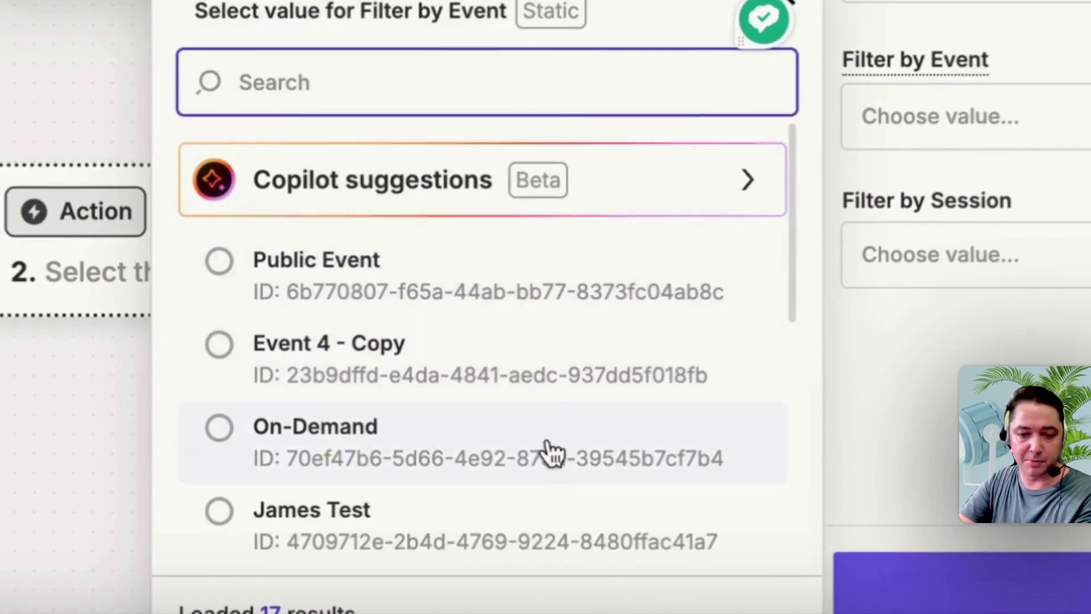
{"action": "scroll", "coordinate": [310, 384], "scroll_direction": "down", "scroll_amount": 3}
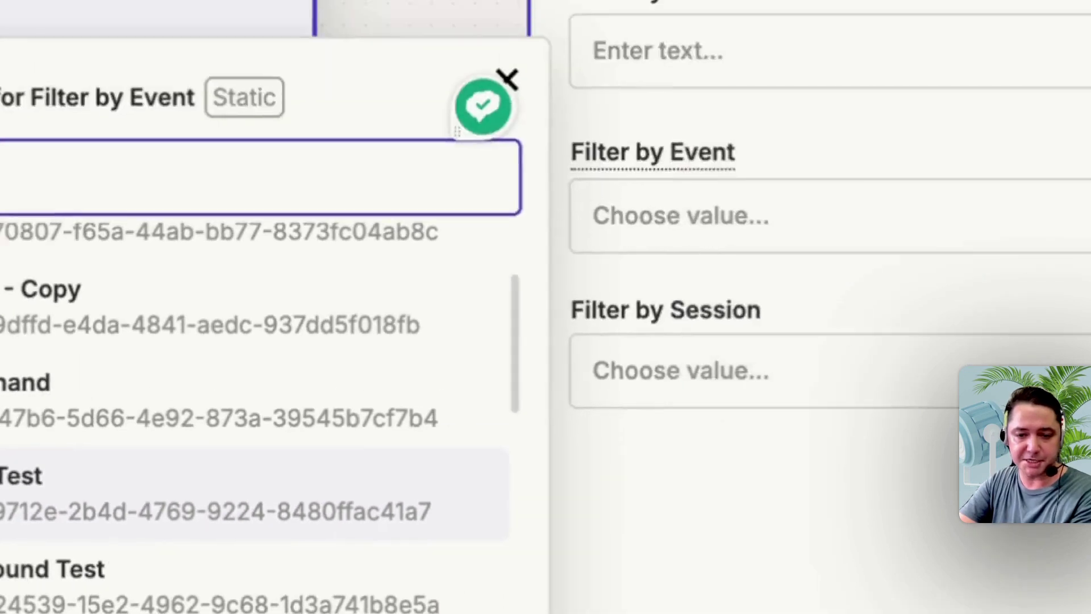
{"action": "left_click", "coordinate": [275, 362]}
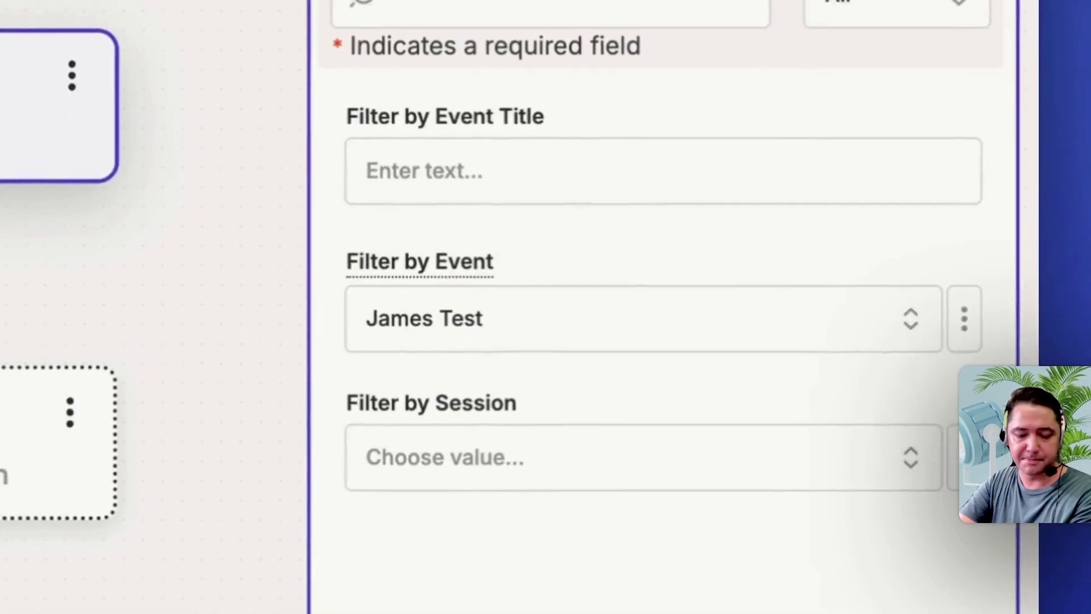
Check James Test's sessions in Livestorm and filter to the 23/10/2024, 3:00:00 PM session.
{"action": "left_click", "coordinate": [536, 443]}
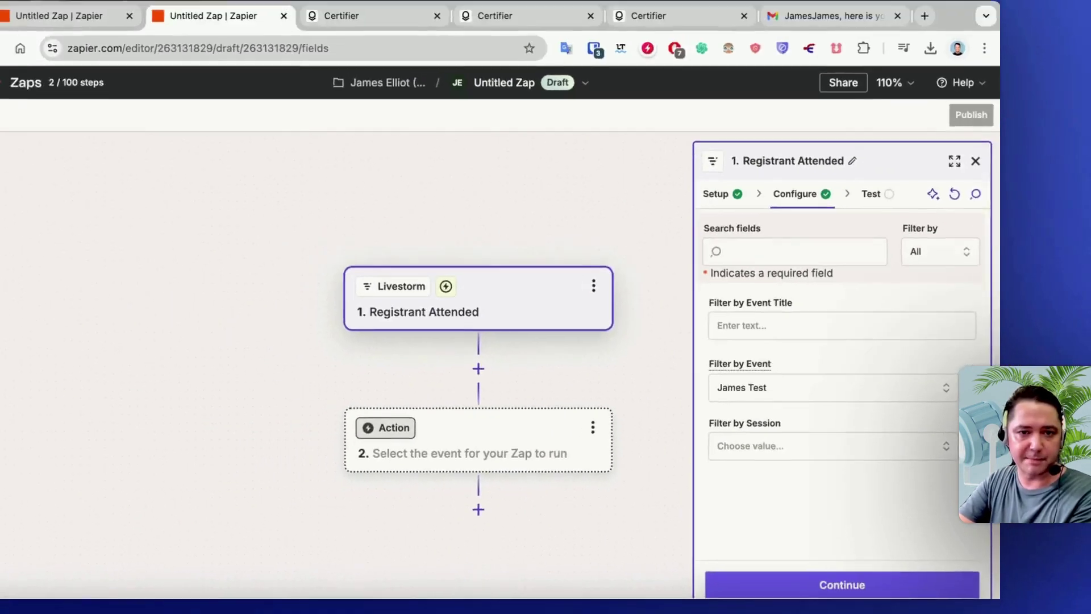
{"action": "key", "text": "super+Tab"}
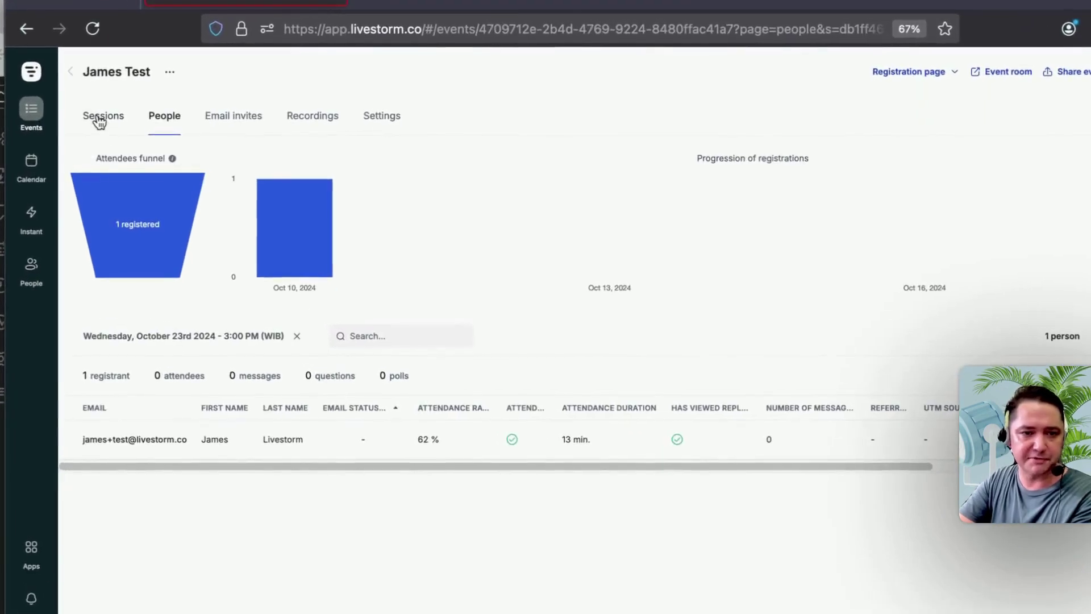
{"action": "left_click", "coordinate": [102, 122]}
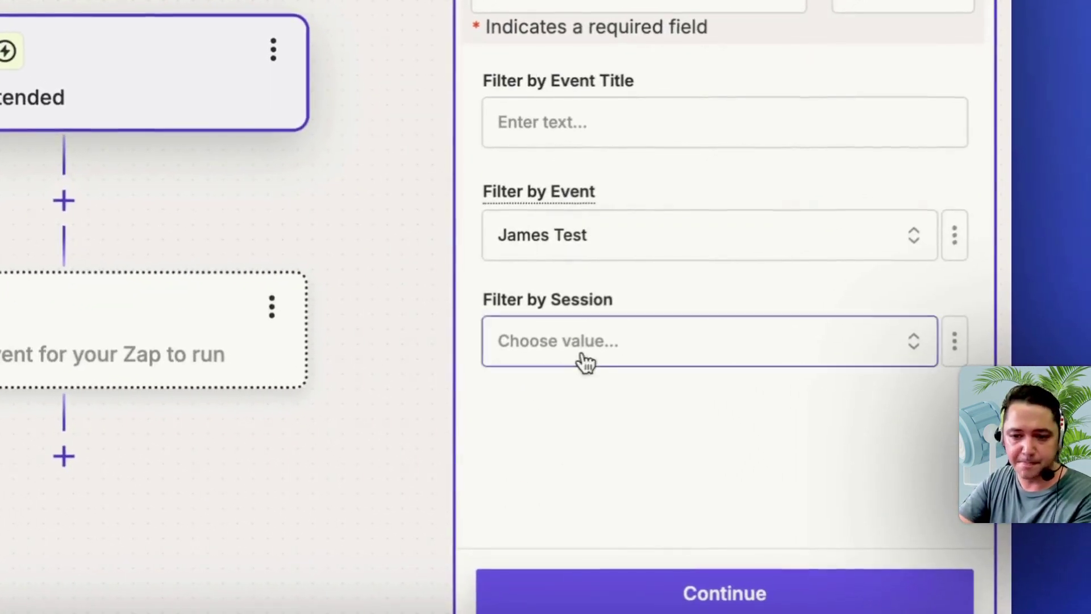
{"action": "left_click", "coordinate": [546, 338]}
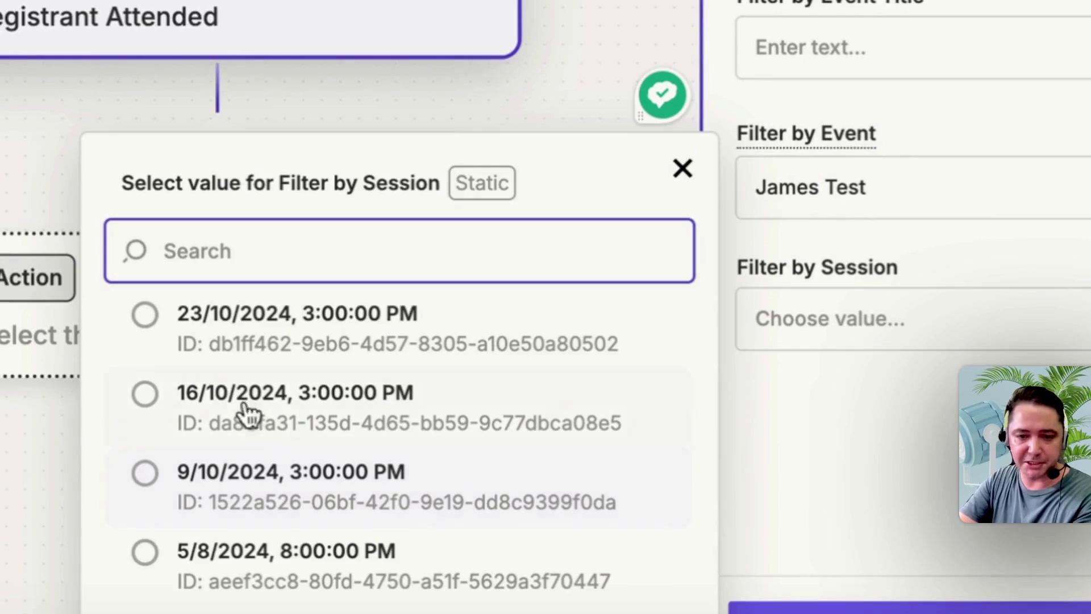
{"action": "left_click", "coordinate": [151, 335]}
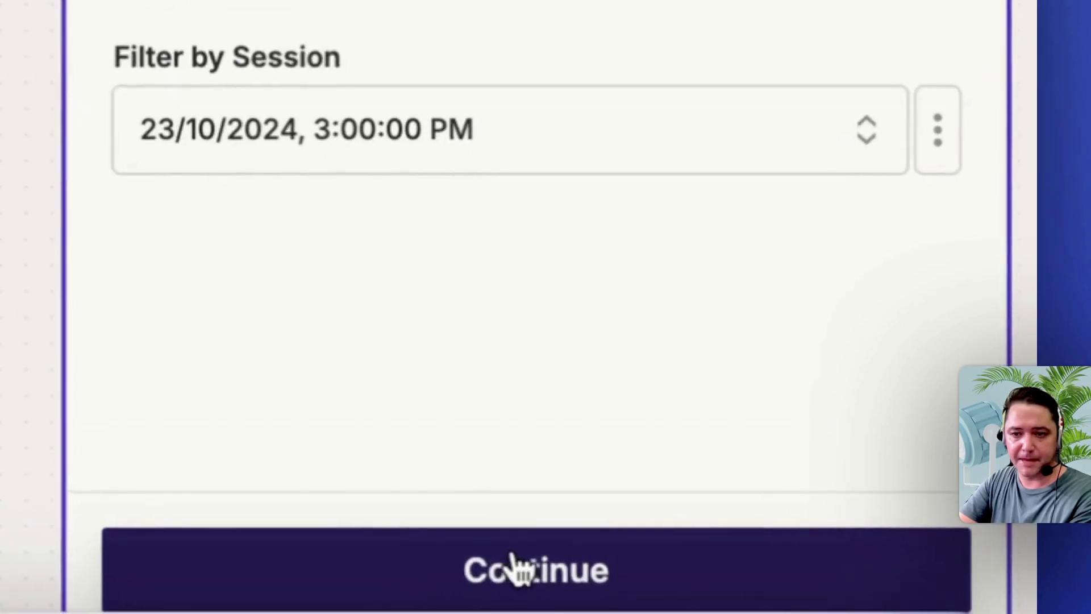
{"action": "left_click", "coordinate": [654, 610]}
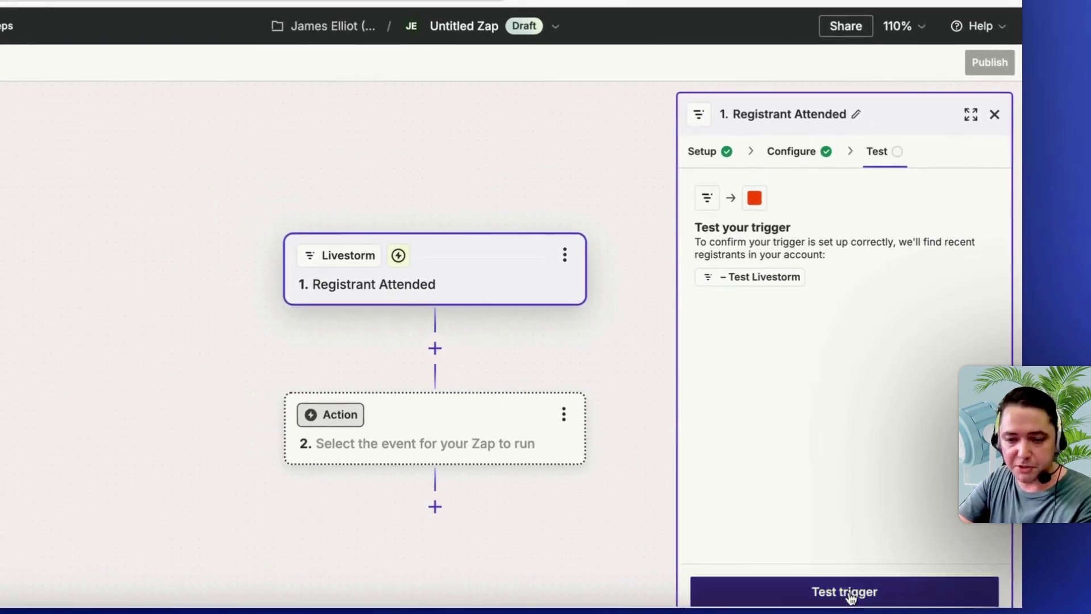
Test the trigger, confirm the registrant in Livestorm's People tab, and continue with Registrant A.
{"action": "left_click", "coordinate": [851, 597]}
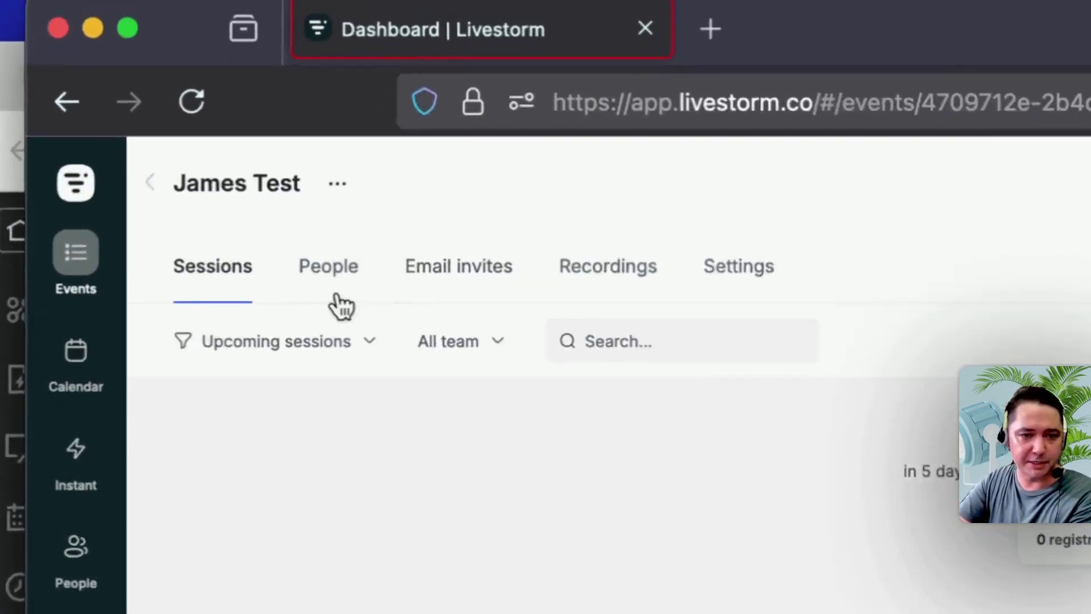
{"action": "left_click", "coordinate": [342, 293]}
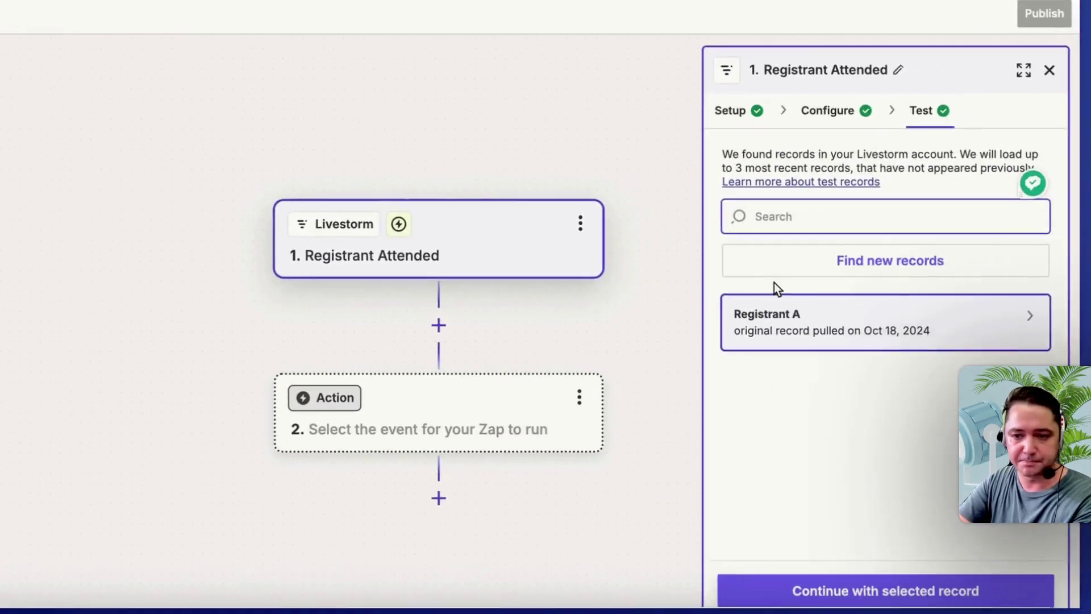
{"action": "mouse_move", "coordinate": [781, 340]}
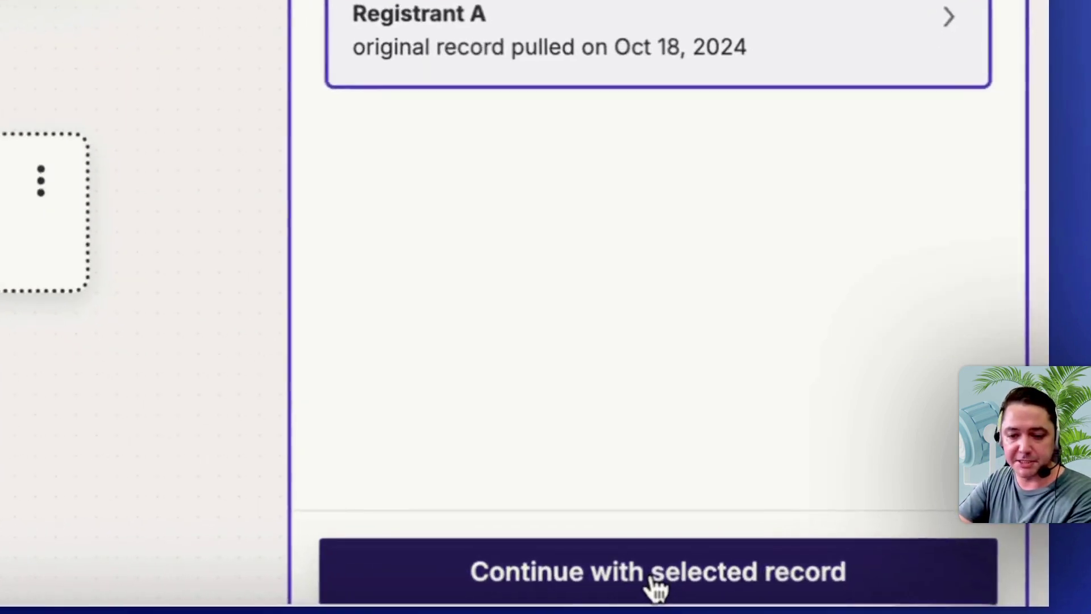
{"action": "left_click", "coordinate": [794, 592]}
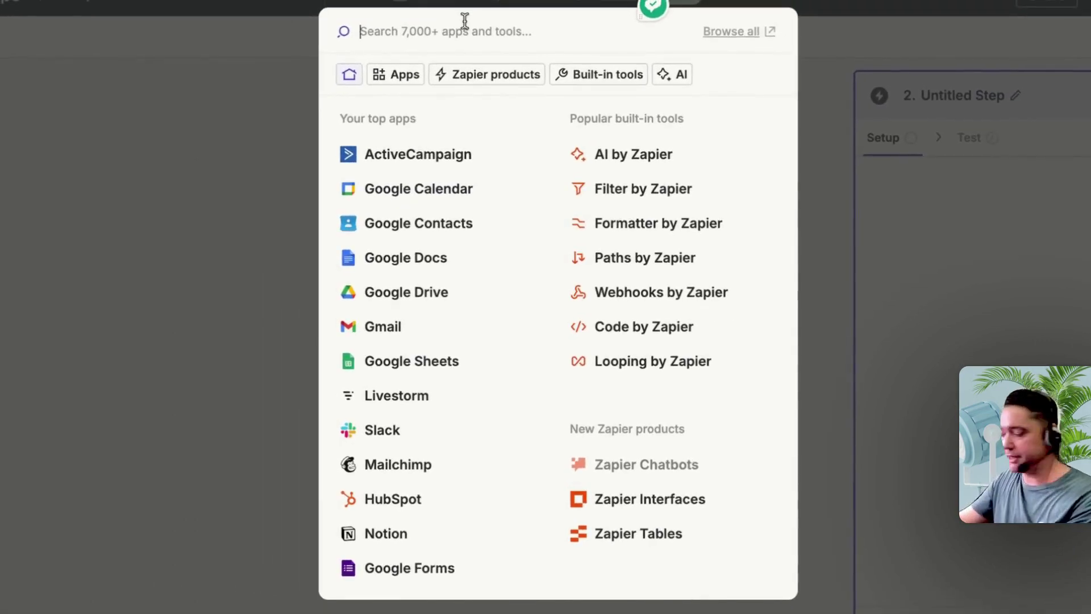
Search 'certifier' and select Certifier as the action step's app.
{"action": "type", "text": "certifier"}
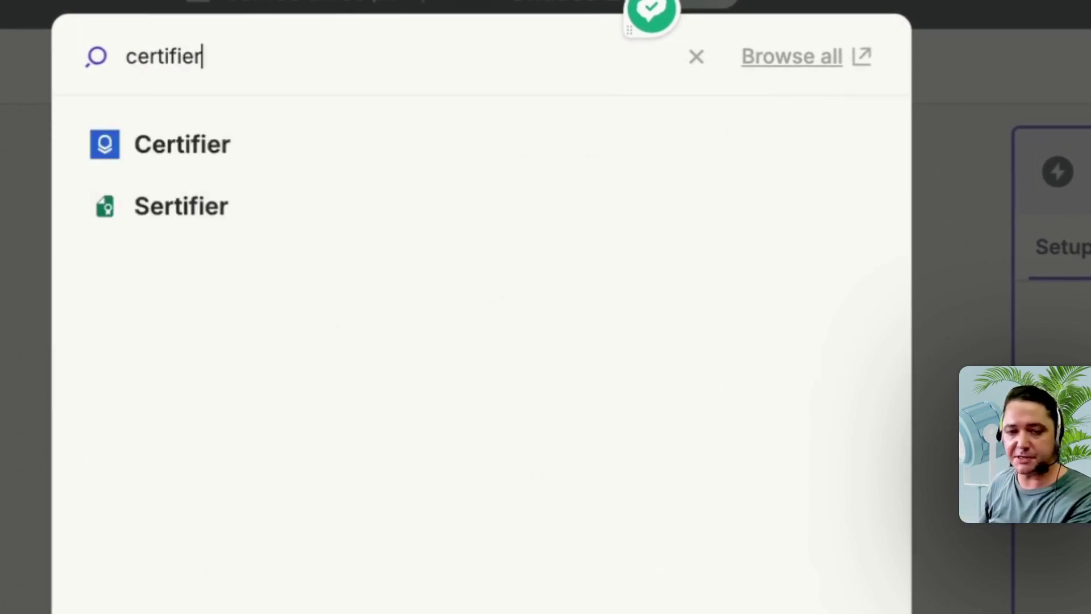
{"action": "left_click", "coordinate": [190, 148]}
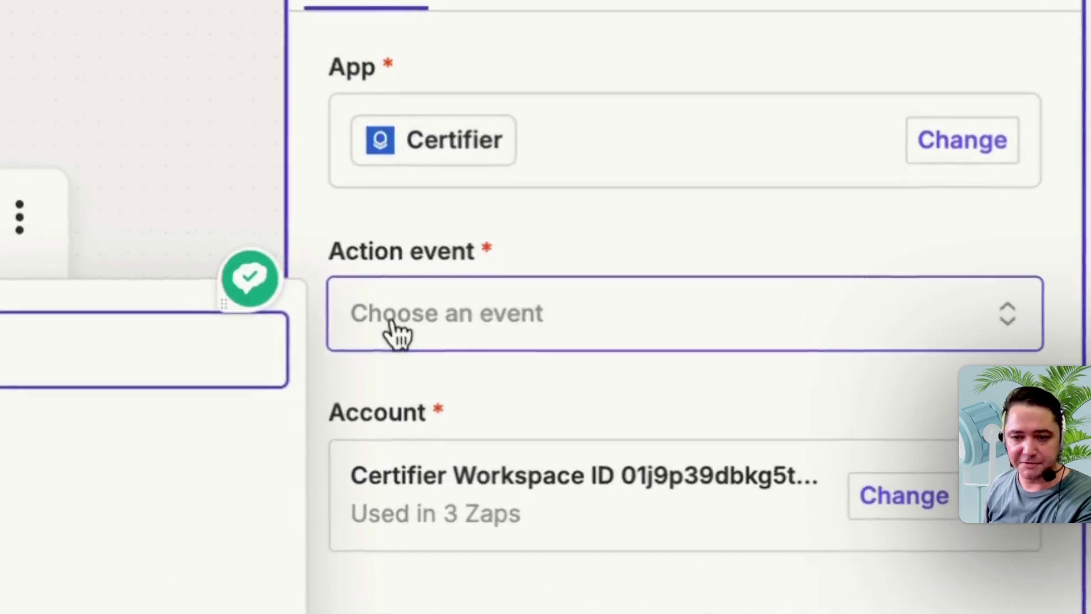
Choose the Issue Credential event, keep the existing Certifier workspace account, and continue.
{"action": "left_click", "coordinate": [426, 334]}
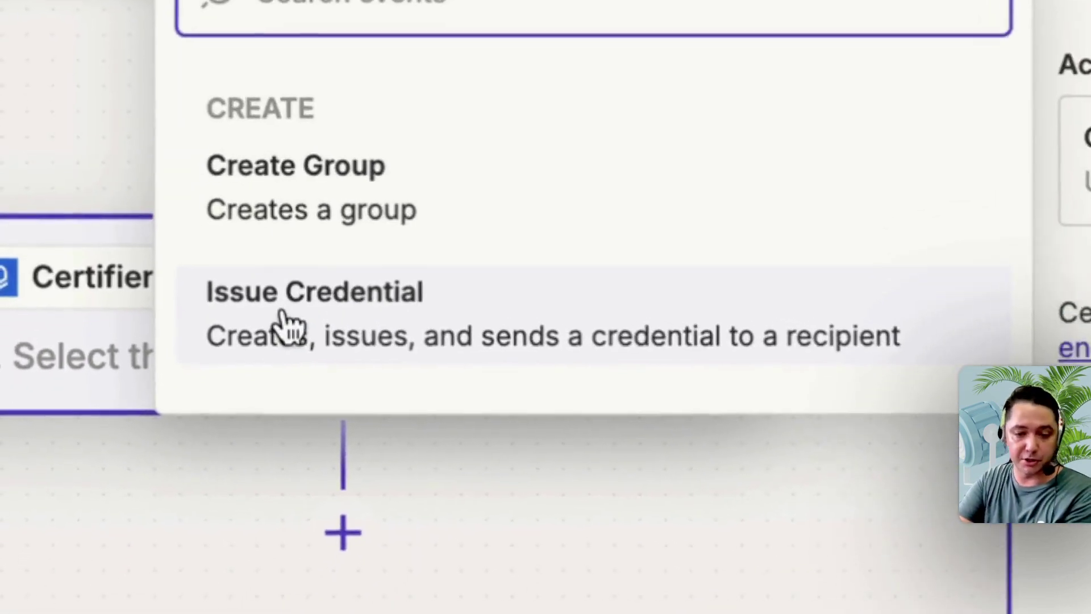
{"action": "left_click", "coordinate": [257, 431]}
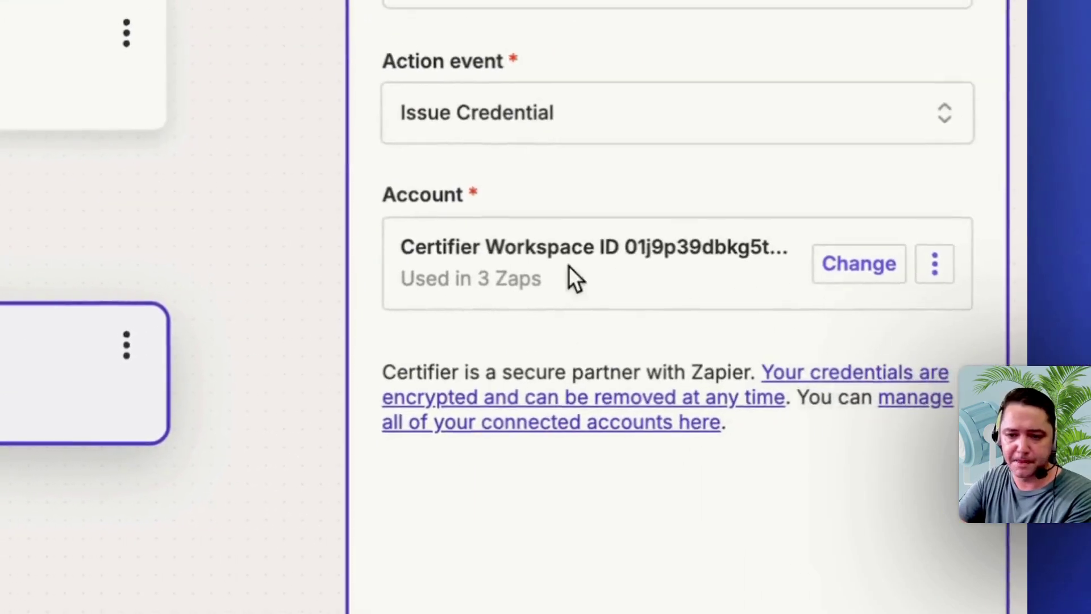
{"action": "left_click", "coordinate": [627, 265]}
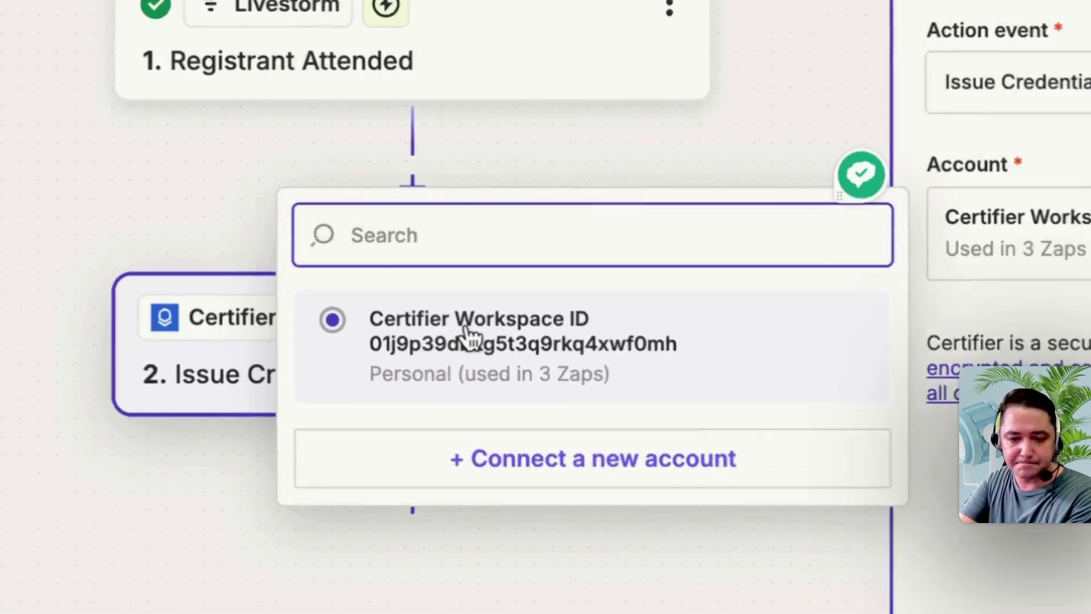
{"action": "left_click", "coordinate": [405, 315]}
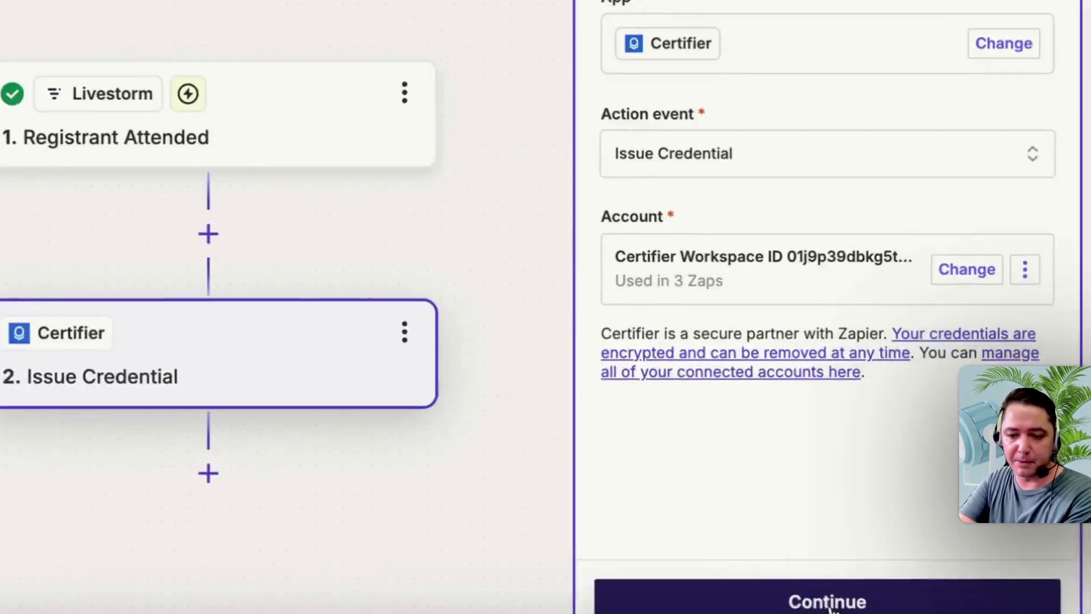
{"action": "left_click", "coordinate": [829, 597]}
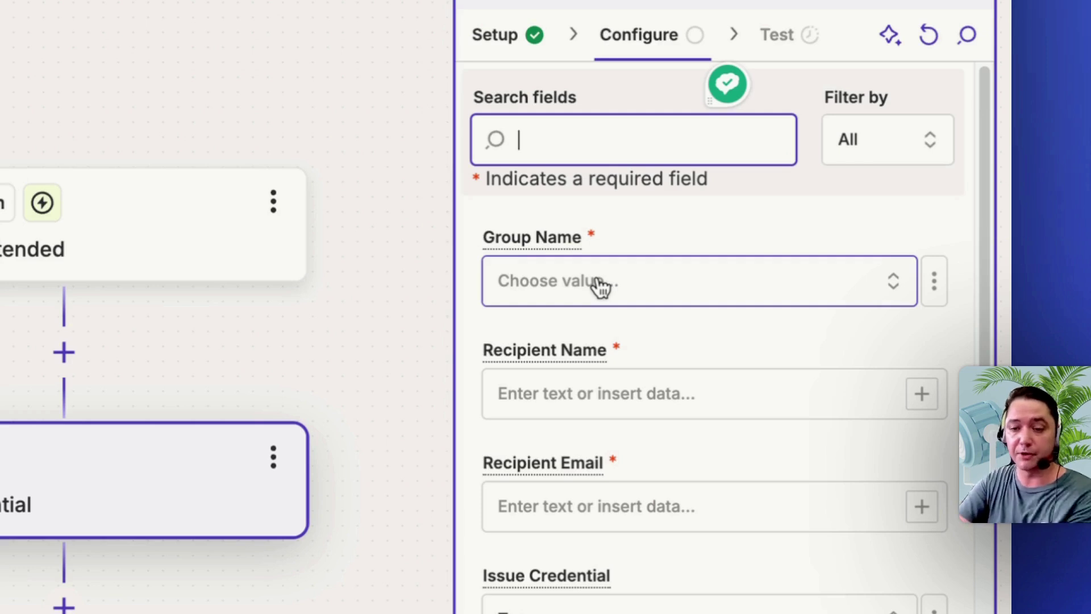
Choose Livestorm as the Certifier credential's Group Name.
{"action": "left_click", "coordinate": [595, 293]}
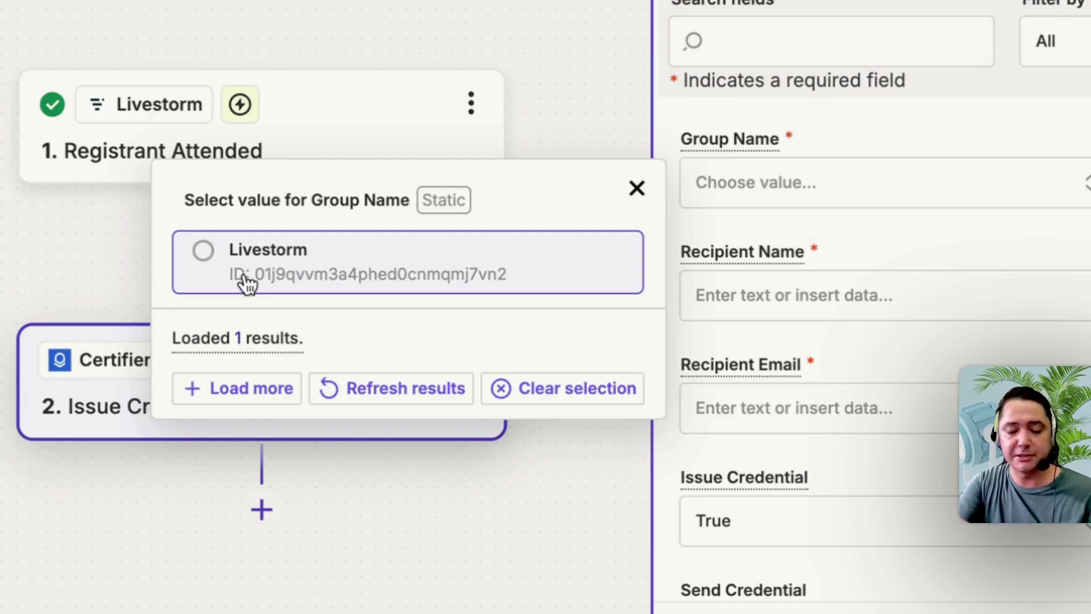
{"action": "left_click", "coordinate": [225, 281]}
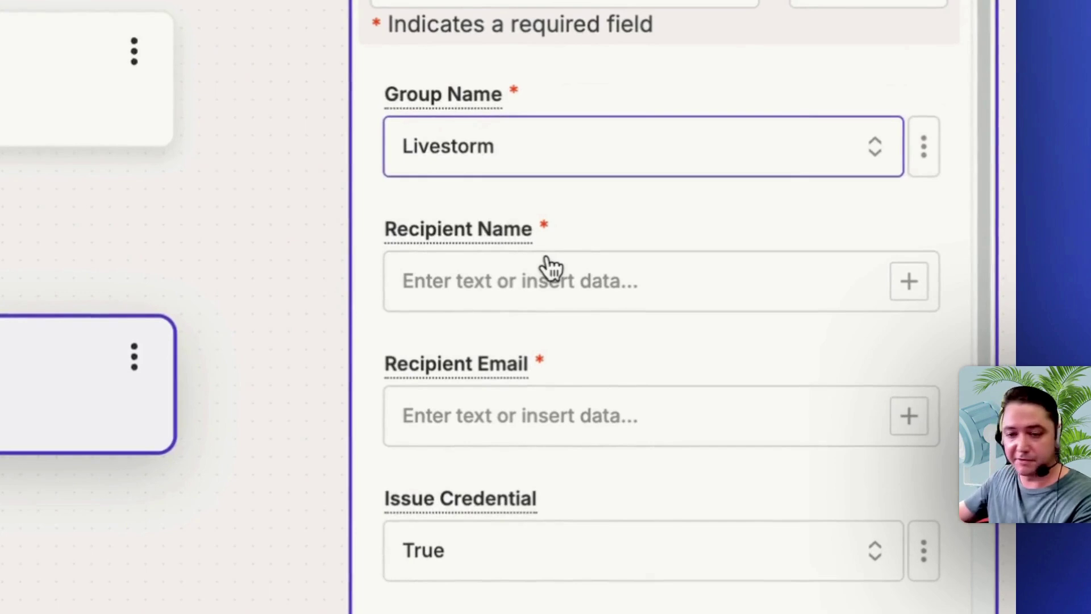
{"action": "left_click", "coordinate": [547, 261]}
Map Recipient Name to the Livestorm trigger's People First Name followed by People Last Name.
{"action": "type", "text": "/"}
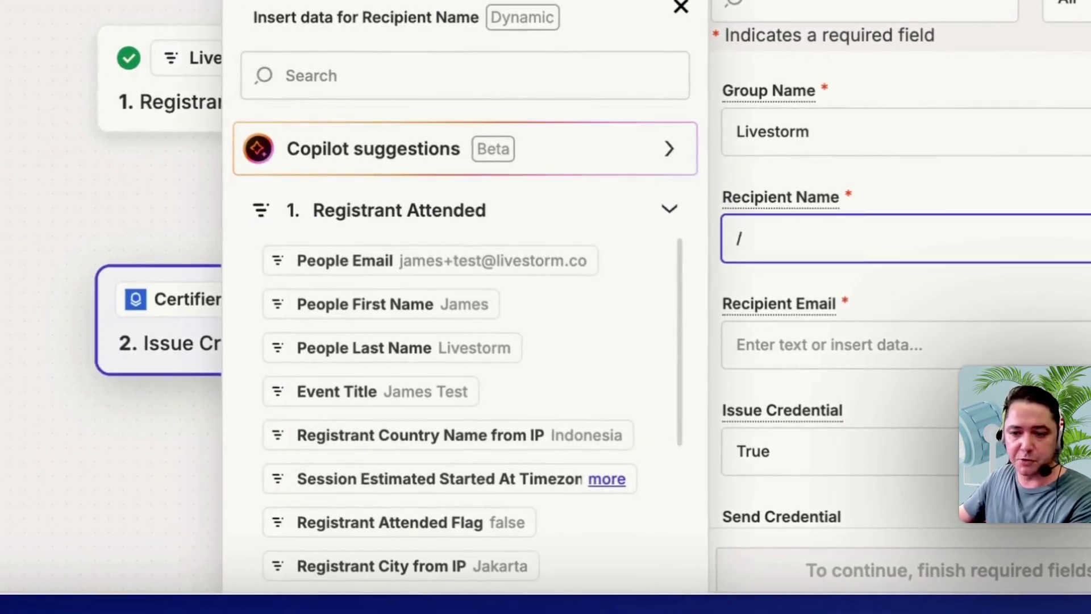
{"action": "key", "text": "BackSpace"}
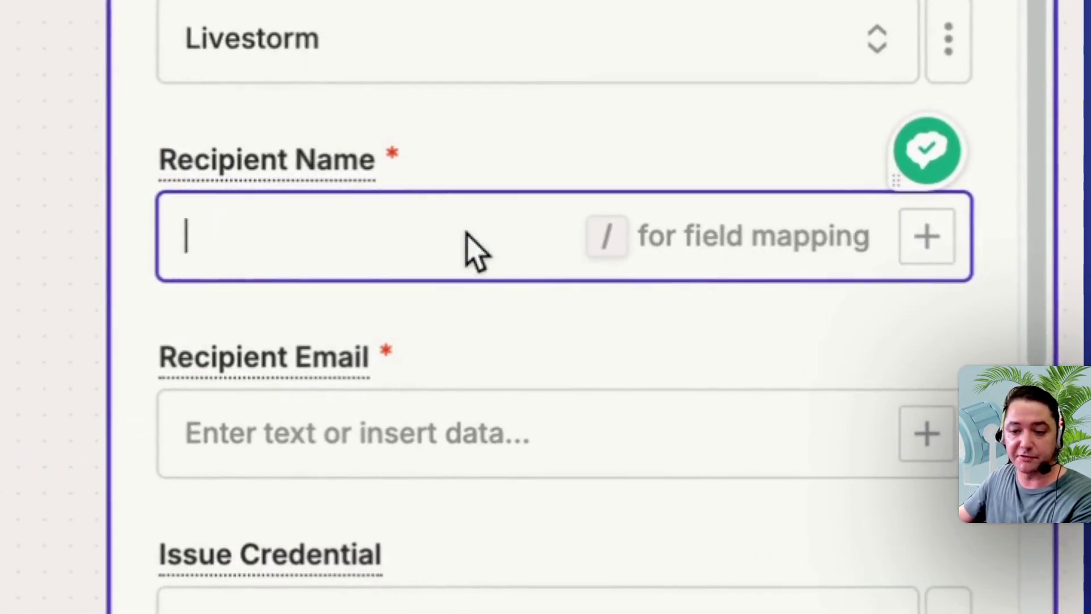
{"action": "type", "text": "/"}
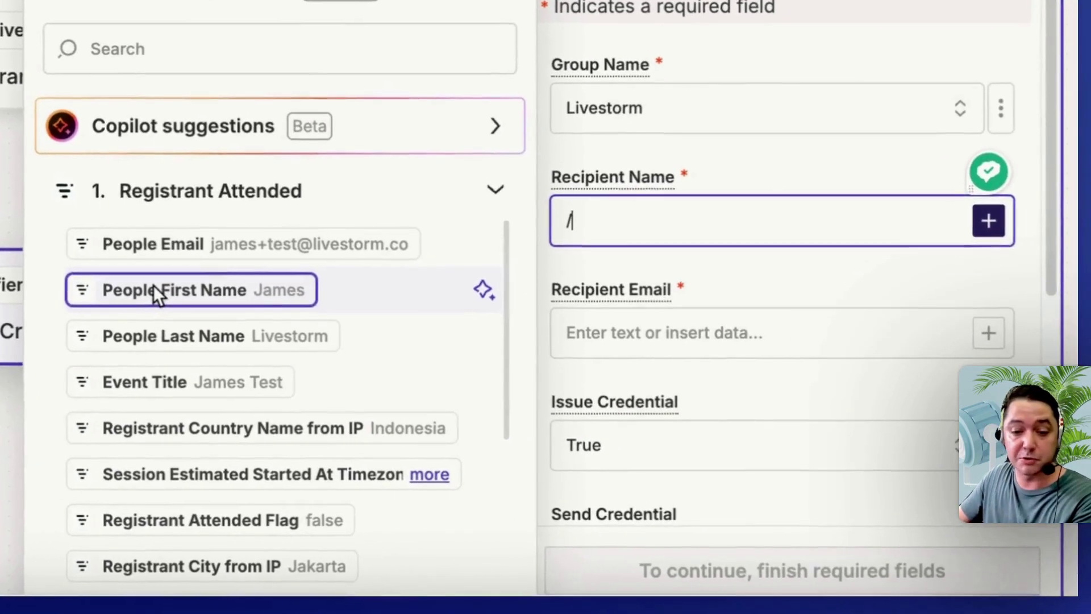
{"action": "left_click", "coordinate": [238, 307]}
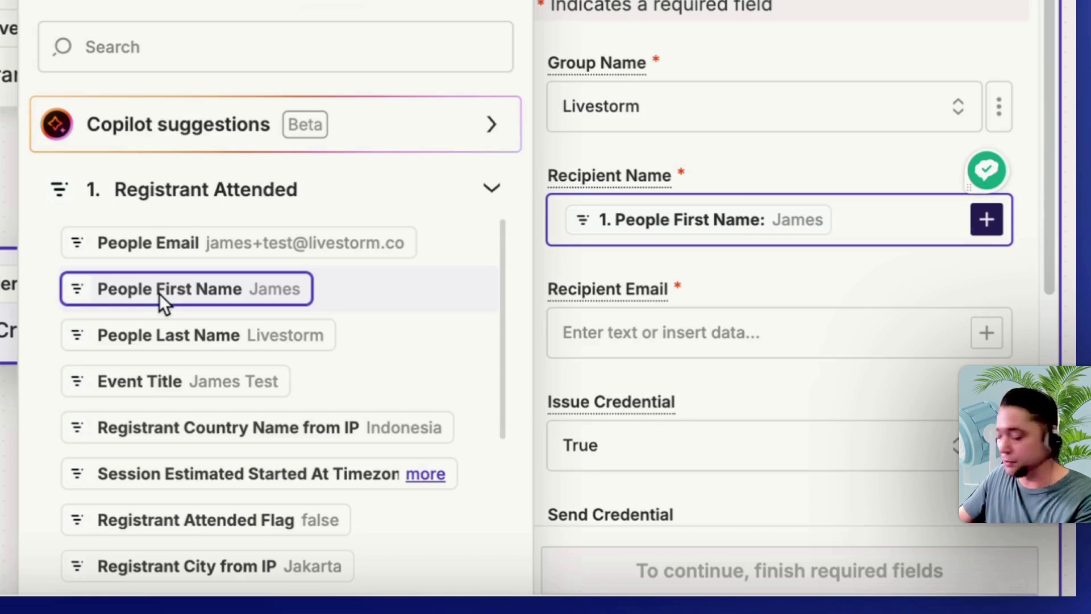
{"action": "type", "text": "/"}
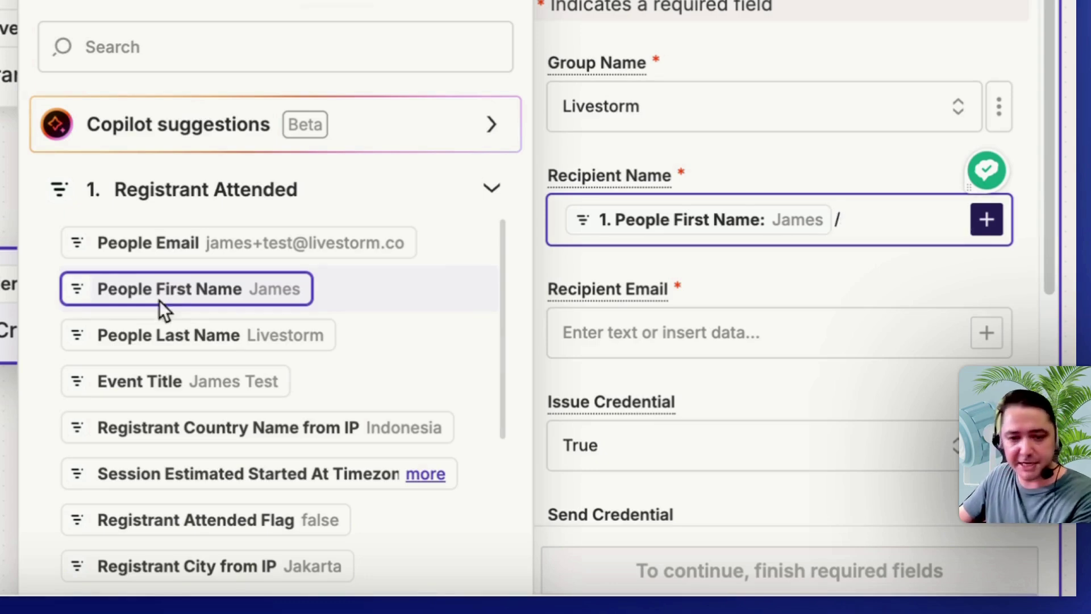
{"action": "left_click", "coordinate": [143, 345]}
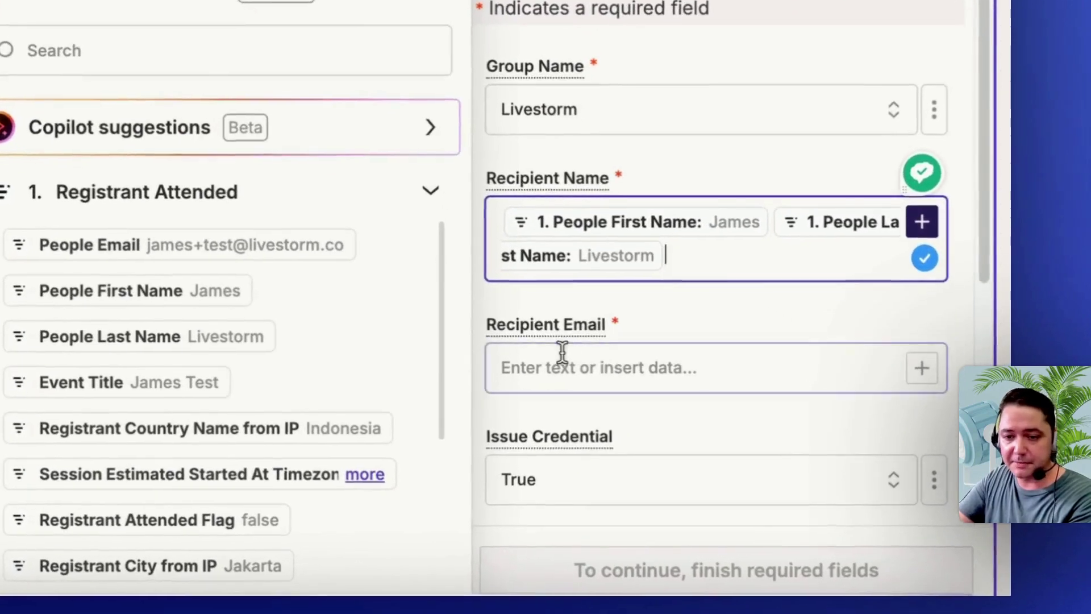
{"action": "left_click", "coordinate": [550, 353]}
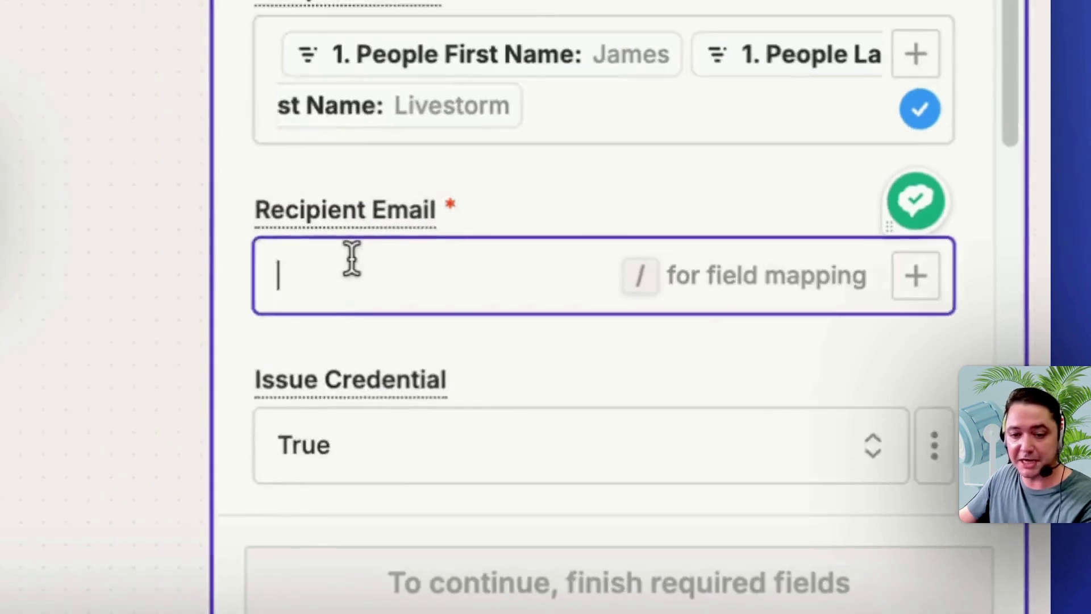
Insert the Registrant Attended People Email value into Recipient Email.
{"action": "type", "text": "/"}
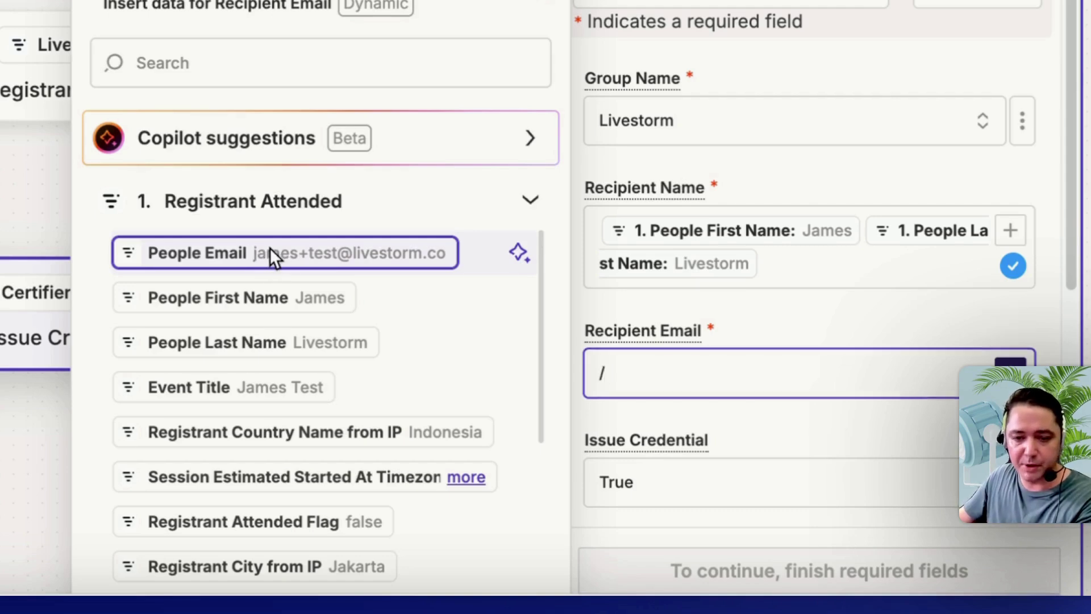
{"action": "left_click", "coordinate": [270, 247]}
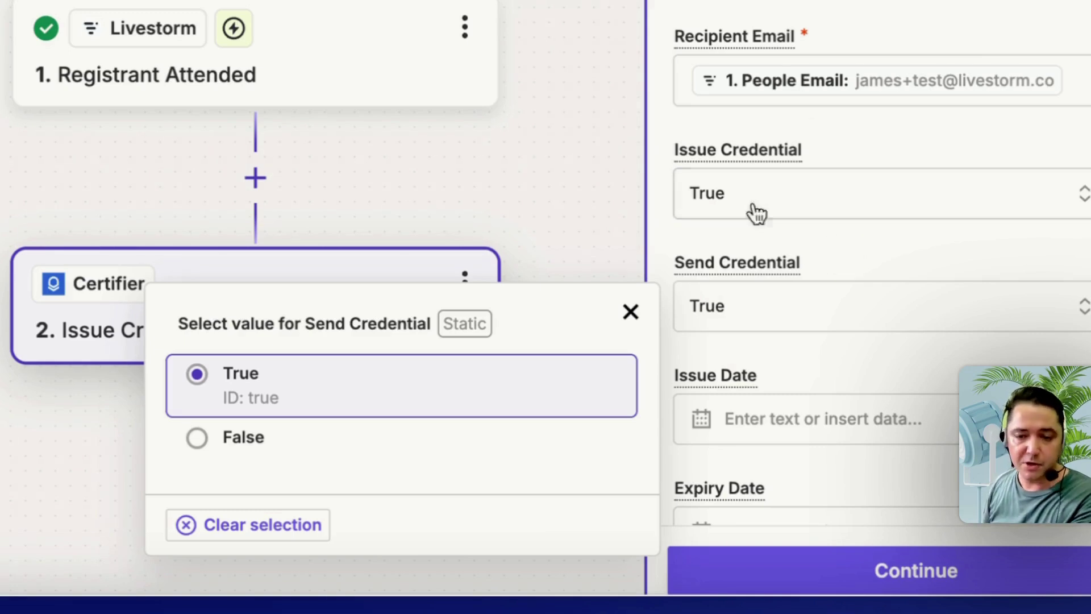
Leave Send Credential True and map Issue Date to Livestorm's Session Ended At.
{"action": "left_click", "coordinate": [334, 378]}
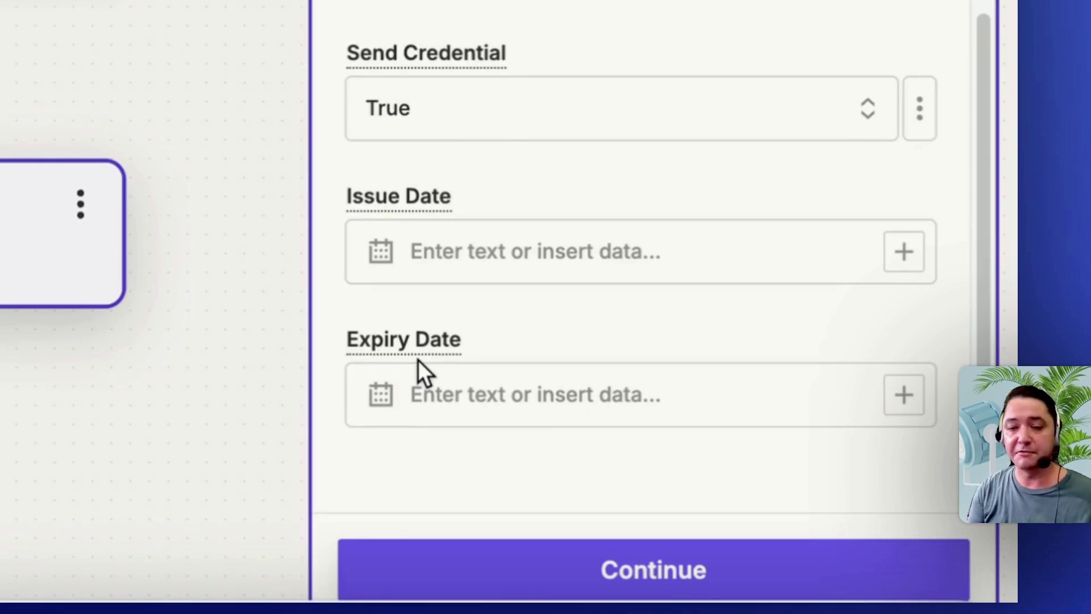
{"action": "left_click", "coordinate": [492, 243]}
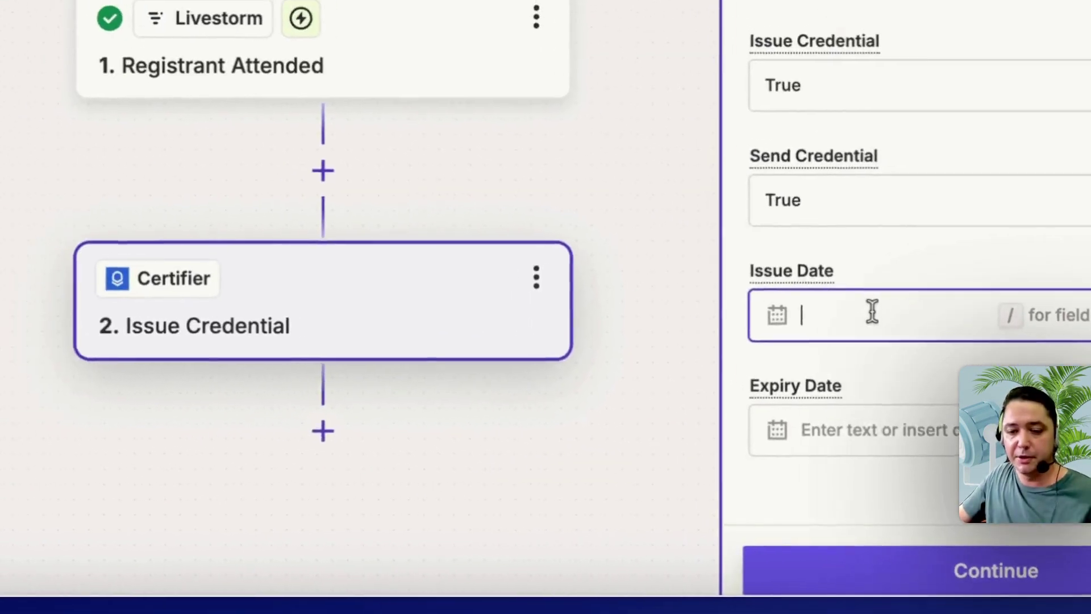
{"action": "type", "text": "/"}
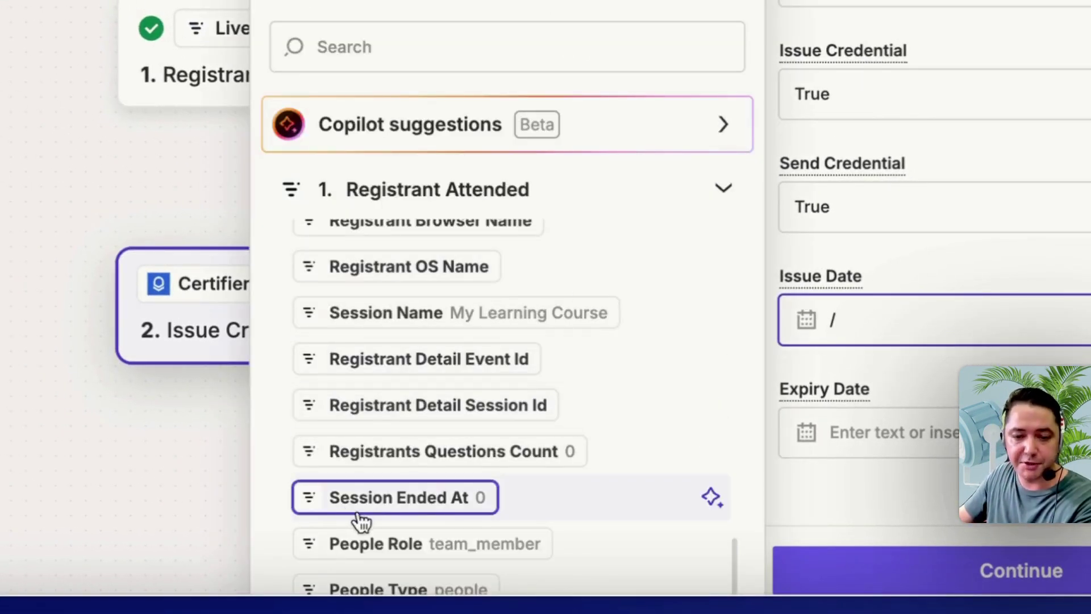
{"action": "left_click", "coordinate": [405, 504]}
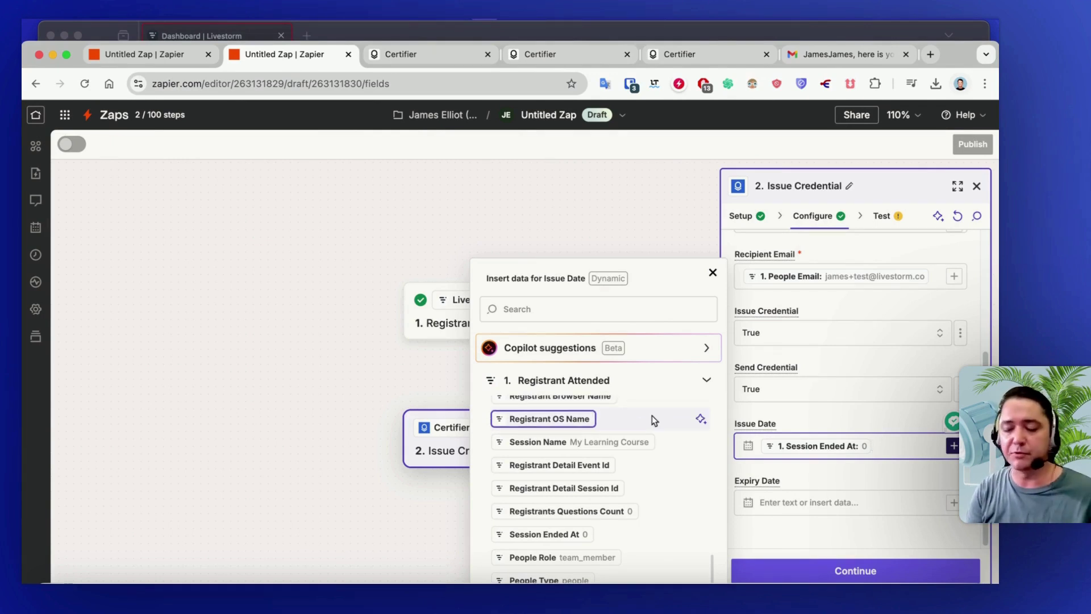
Test the Certifier Issue Credential step and publish the Zap.
{"action": "left_click", "coordinate": [856, 571]}
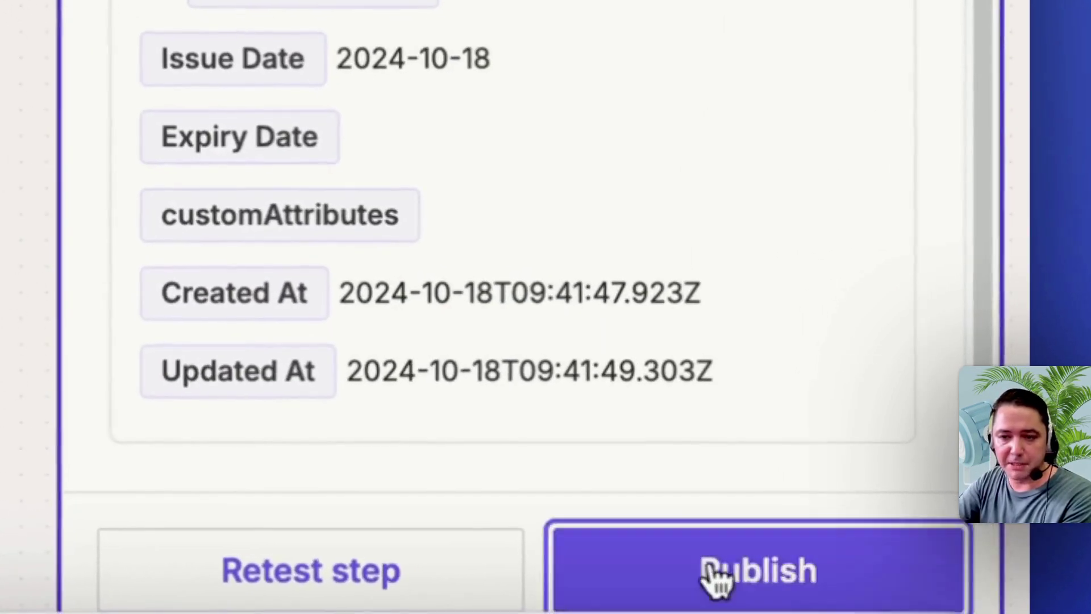
{"action": "left_click", "coordinate": [725, 585]}
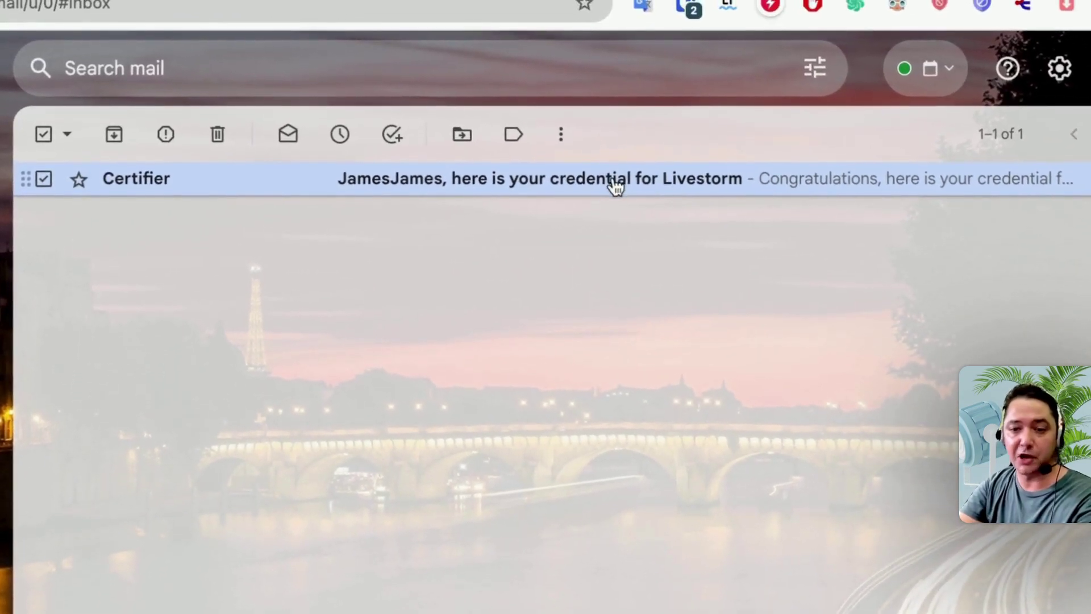
Open the Certifier email announcing the Livestorm credential in Gmail.
{"action": "left_click", "coordinate": [615, 185]}
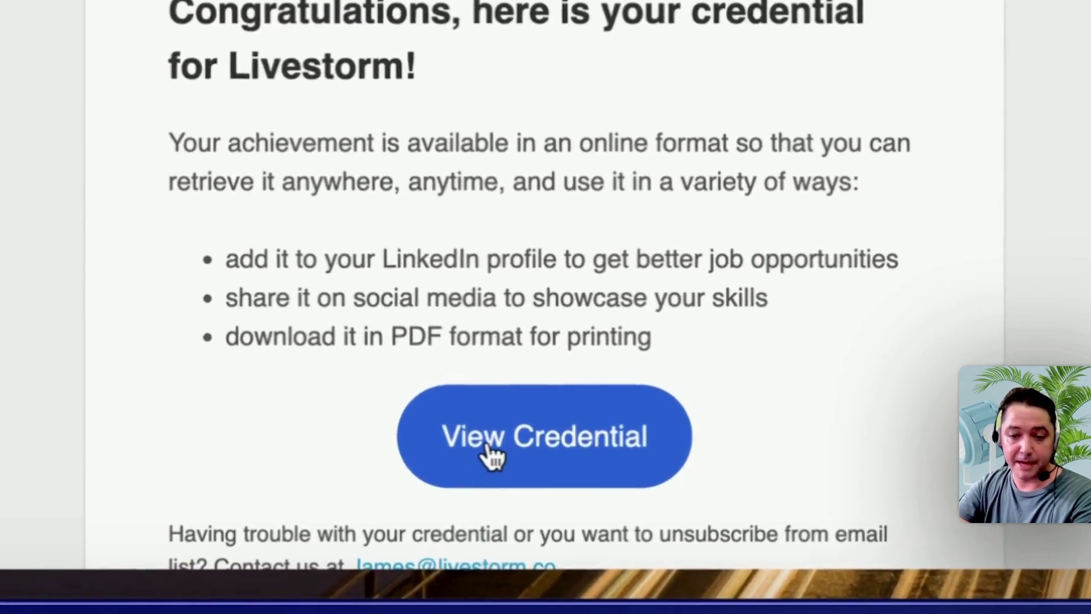
View the Livestorm Training Complete credential online and verify it is genuine.
{"action": "left_click", "coordinate": [489, 447]}
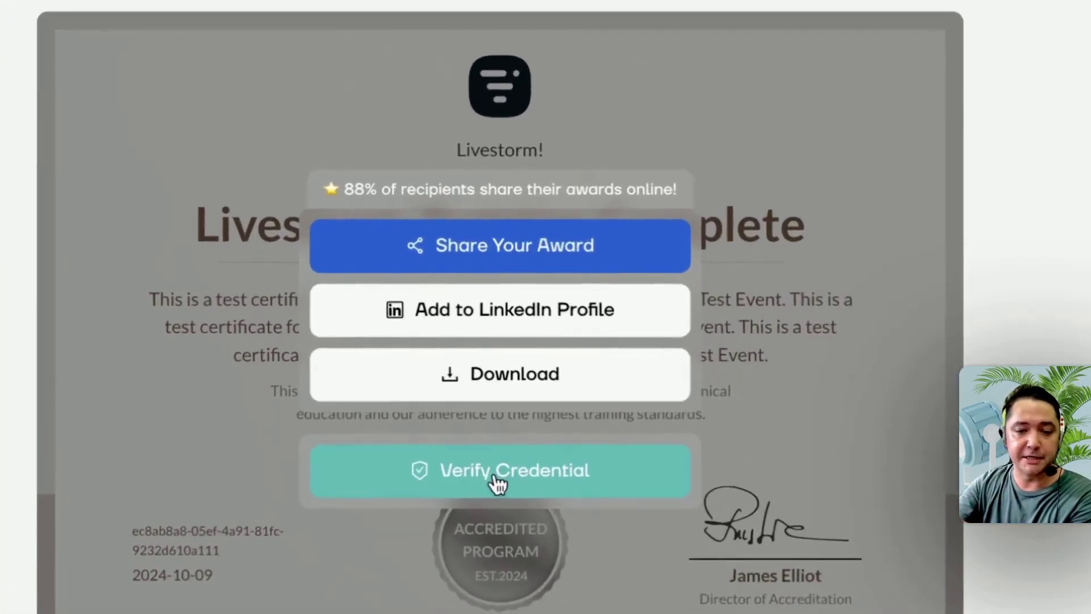
{"action": "left_click", "coordinate": [510, 372]}
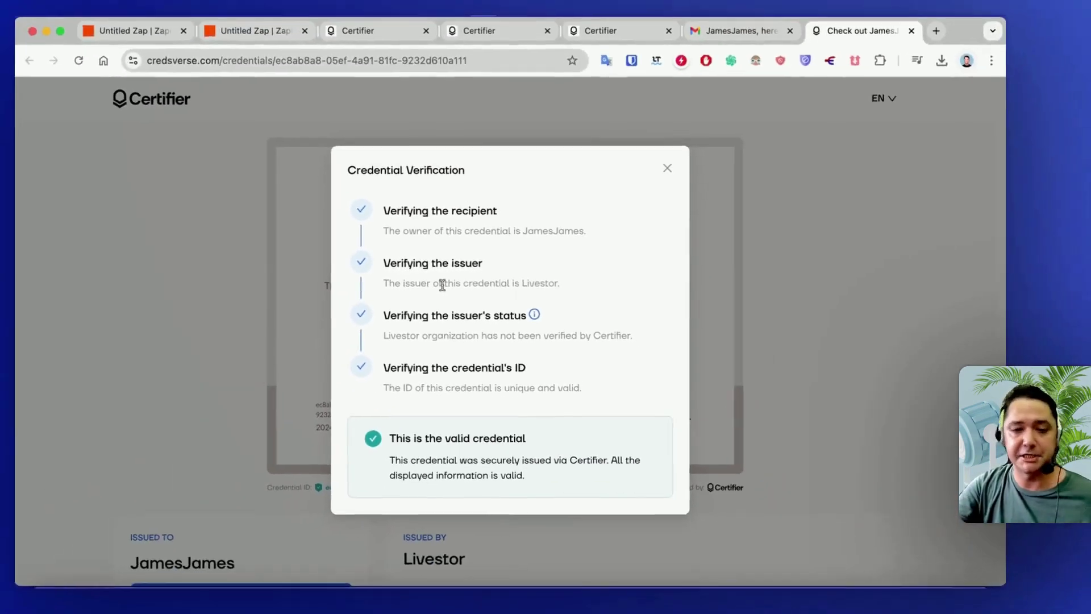
{"action": "left_click", "coordinate": [665, 169]}
Download the credential as a PDF and open it from the browser's downloads.
{"action": "mouse_move", "coordinate": [393, 259]}
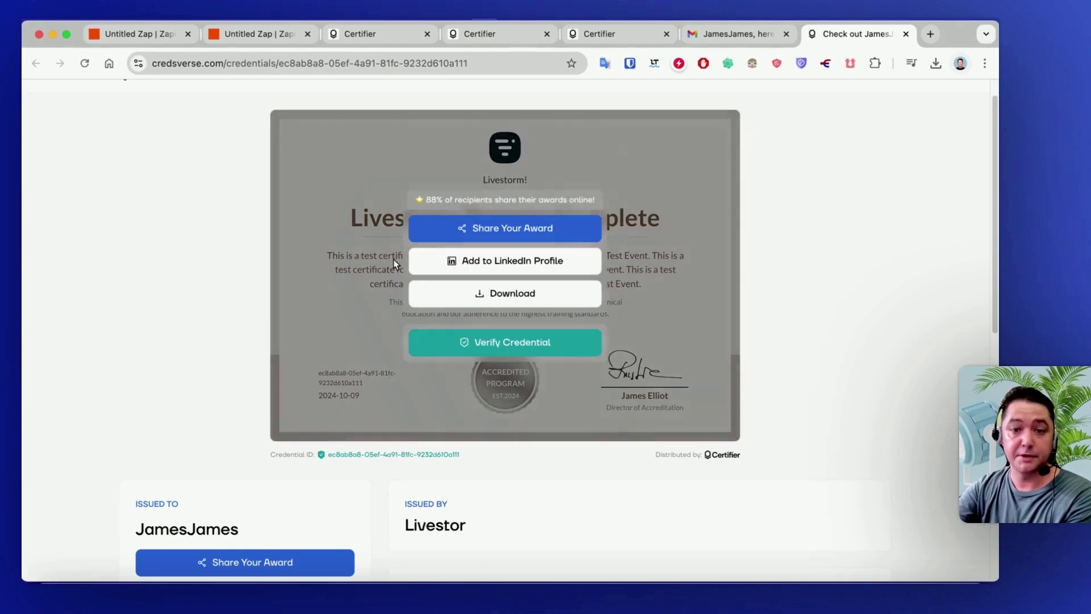
{"action": "left_click", "coordinate": [489, 290]}
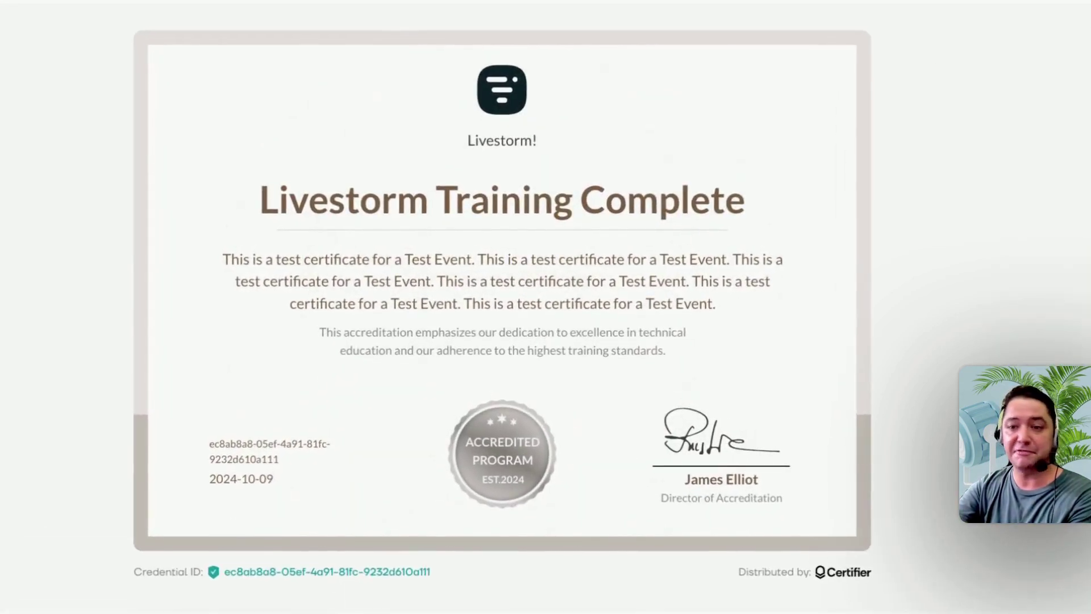
{"action": "left_click", "coordinate": [980, 11]}
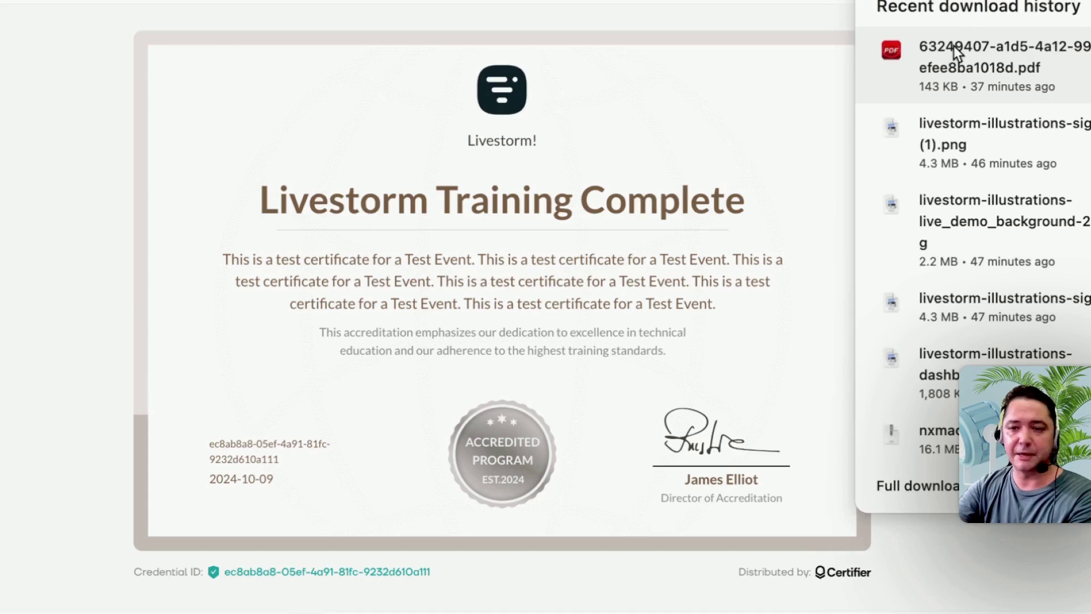
{"action": "left_click", "coordinate": [814, 38]}
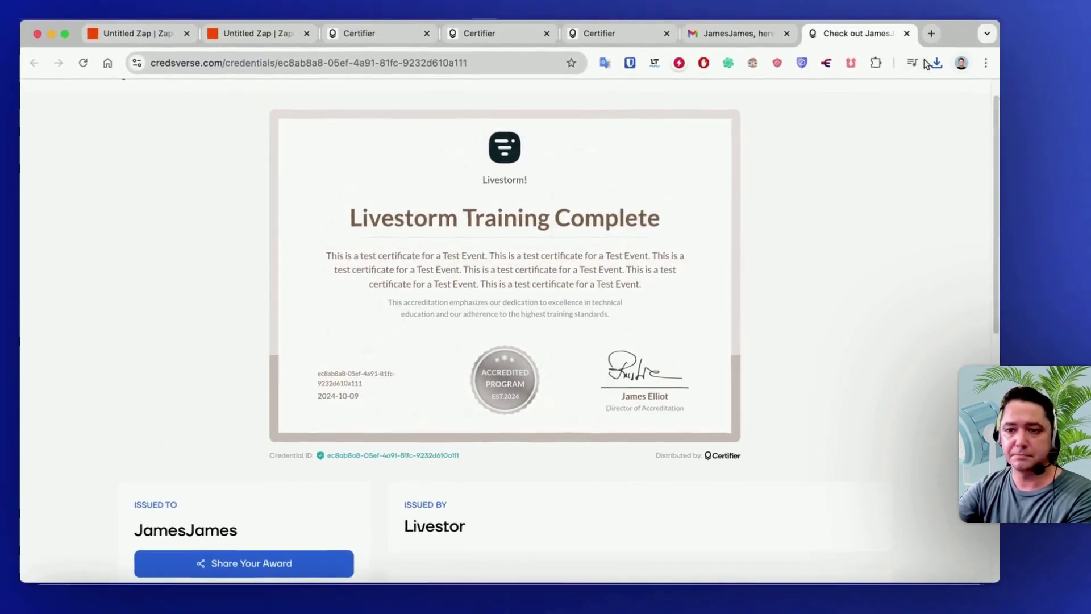
{"action": "left_click", "coordinate": [957, 54]}
{"action": "left_click", "coordinate": [824, 120]}
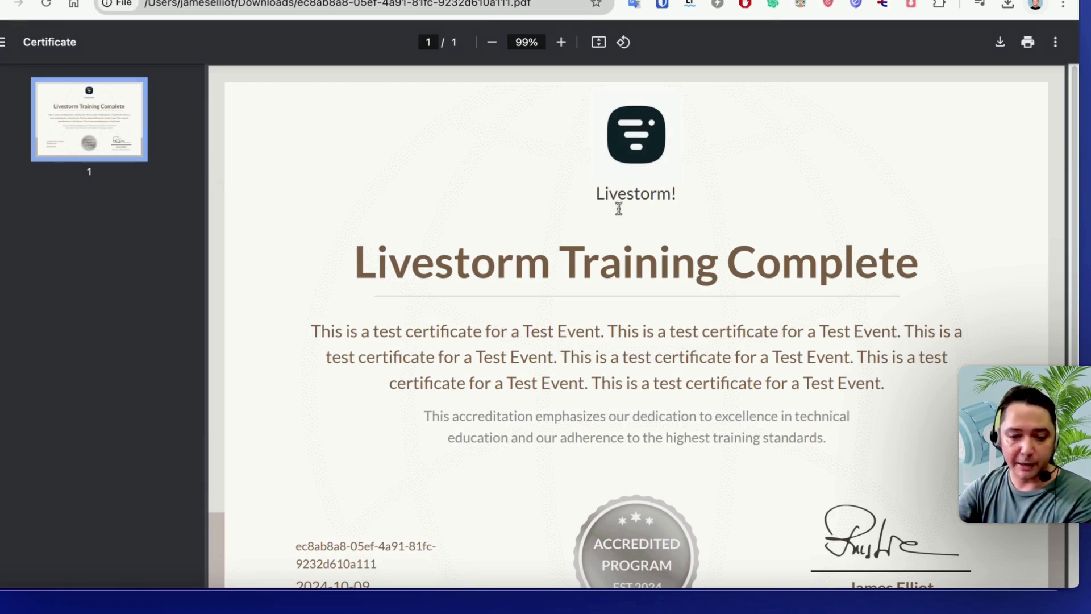
{"action": "scroll", "coordinate": [628, 445], "scroll_direction": "down", "scroll_amount": 3}
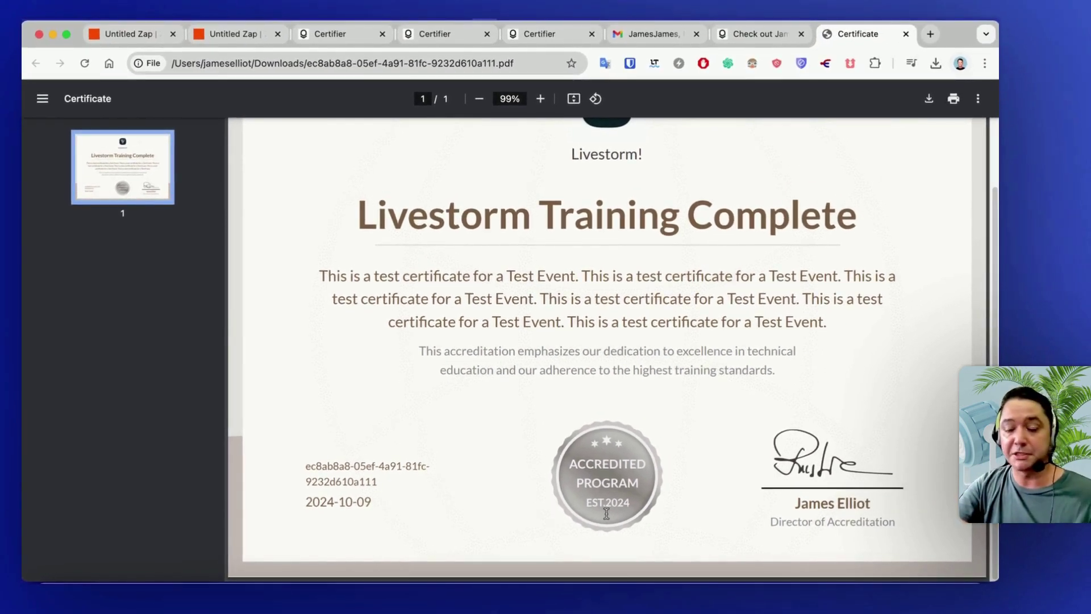
Review the Certifier Credentials list showing three Livestorm credentials issued October 9th, 2024.
{"action": "left_click", "coordinate": [449, 34]}
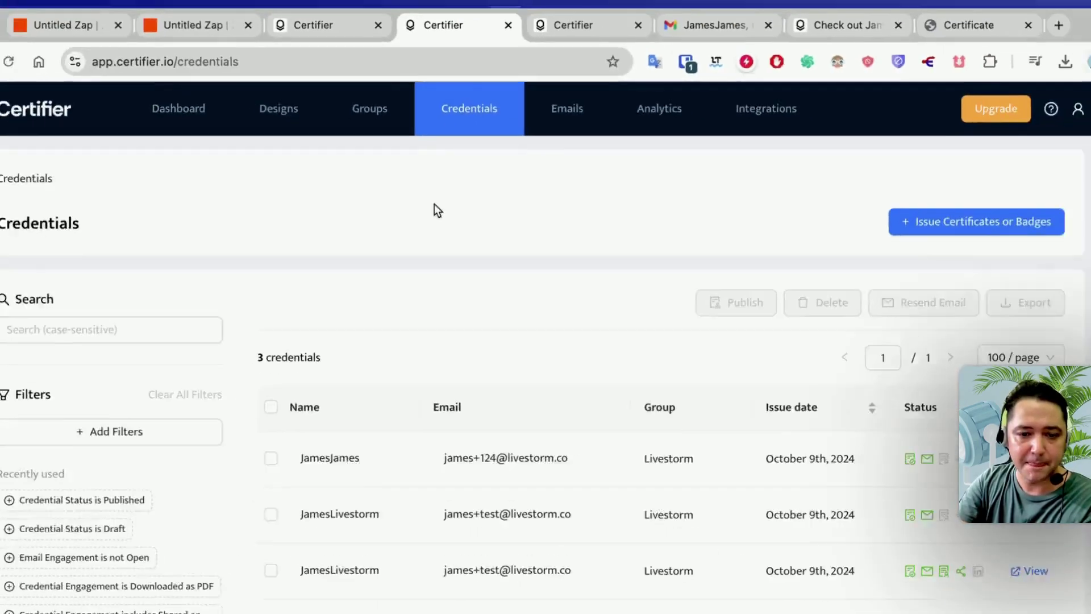
{"action": "scroll", "coordinate": [435, 204], "scroll_direction": "down", "scroll_amount": 3}
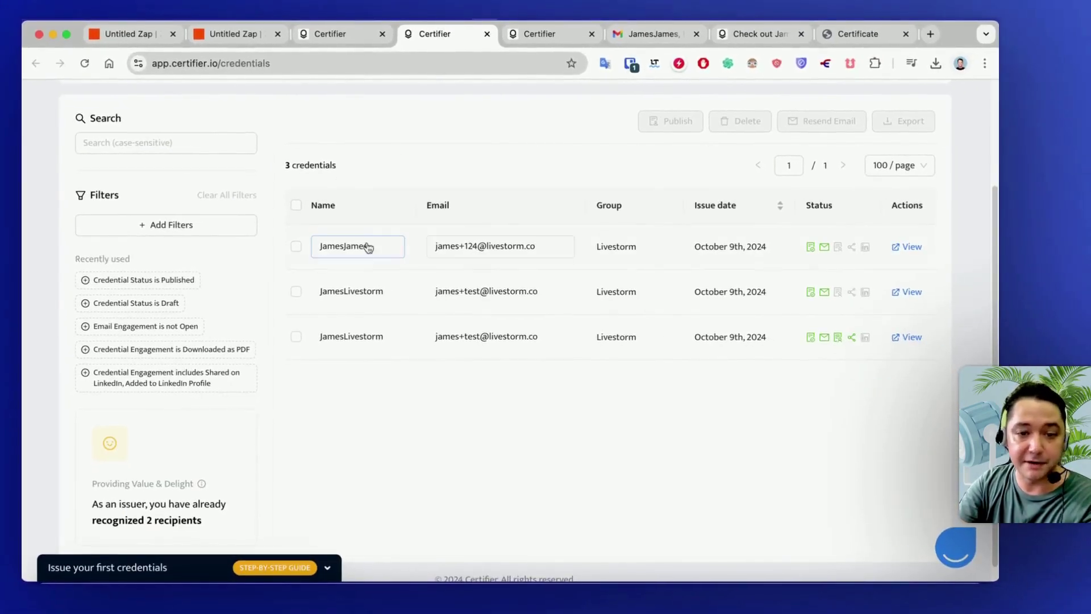
{"action": "scroll", "coordinate": [419, 226], "scroll_direction": "up", "scroll_amount": 5}
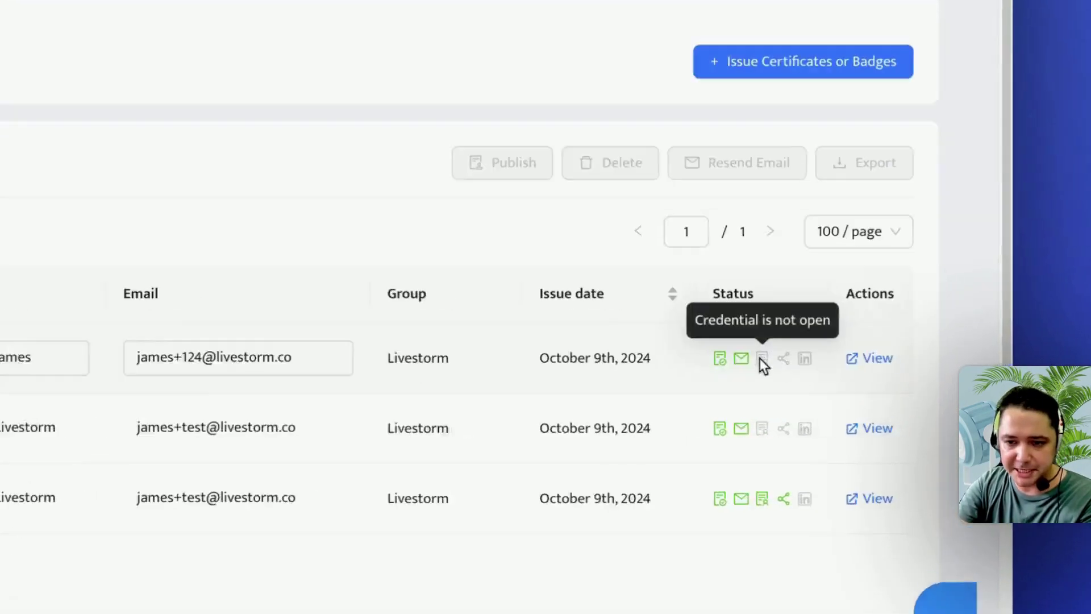